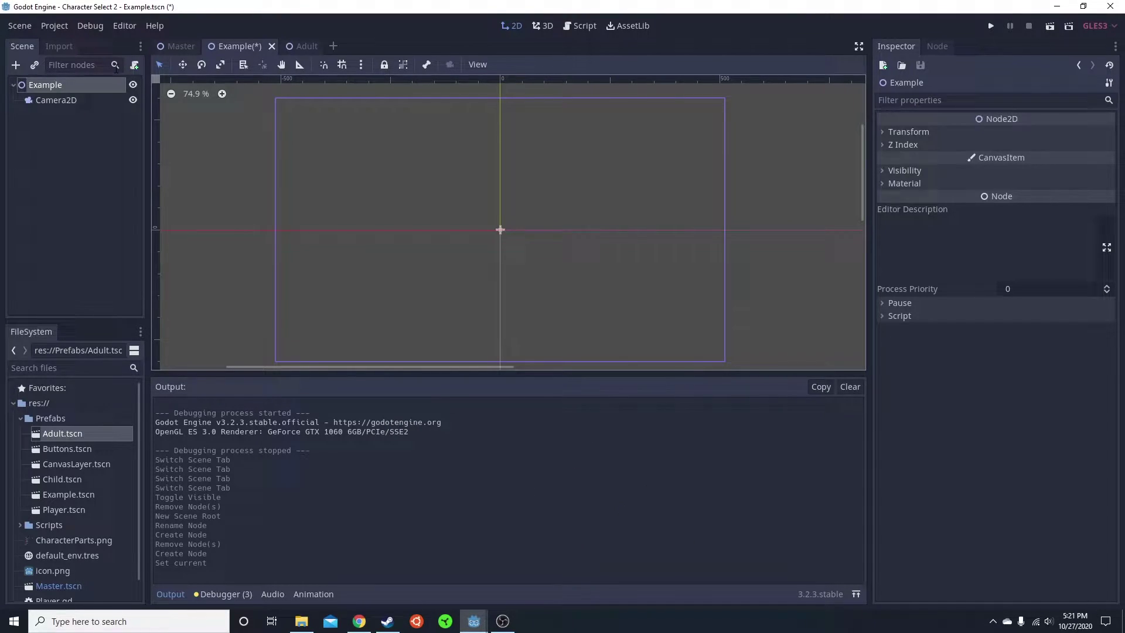
Add a Sprite node as a child of the Example root node
{"action": "key", "text": "ctrl+a"}
{"action": "type", "text": "spr"}
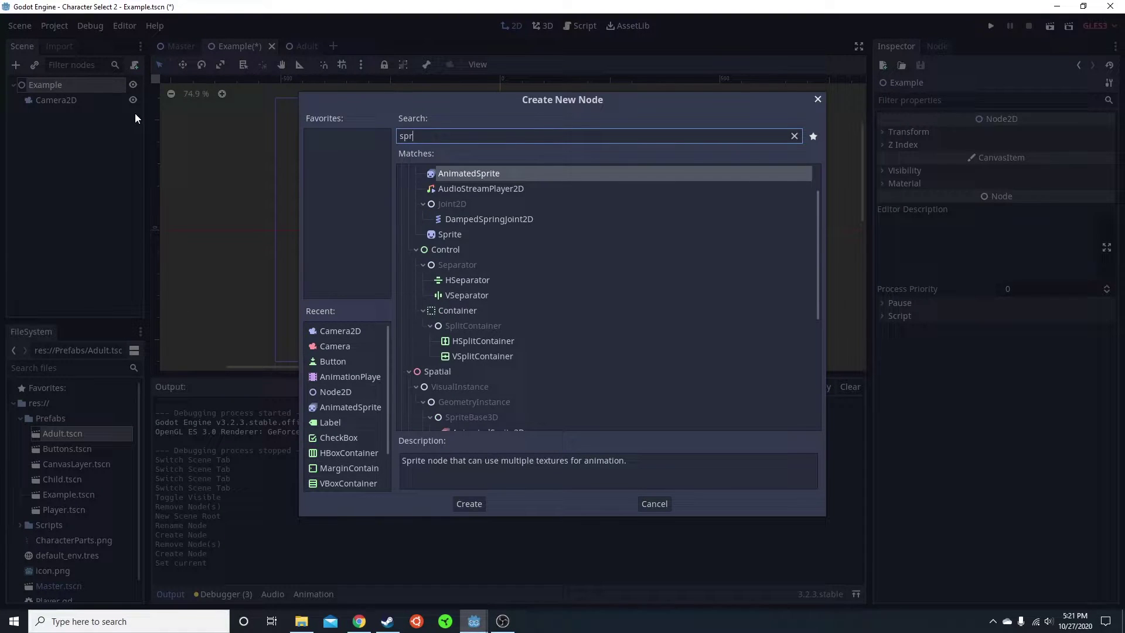
{"action": "key", "text": "Down"}
{"action": "key", "text": "Down"}
{"action": "key", "text": "Up"}
{"action": "key", "text": "Up"}
{"action": "key", "text": "Down"}
{"action": "key", "text": "Down"}
{"action": "key", "text": "Return"}
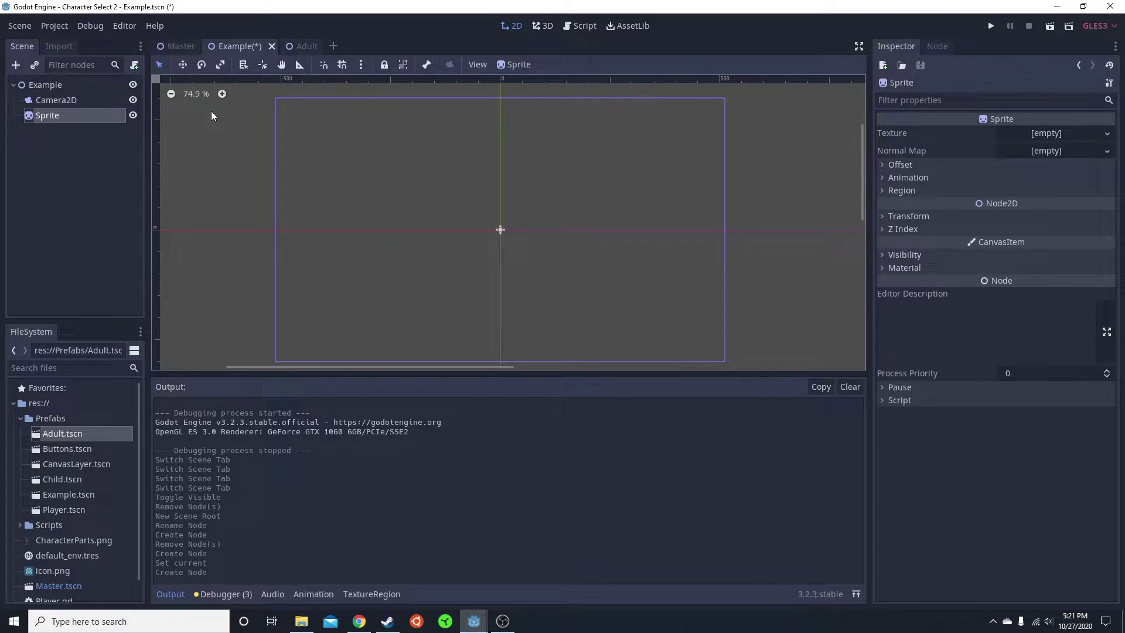
Load the Godot icon image icon.png as the Sprite's texture
{"action": "left_click", "coordinate": [1056, 134]}
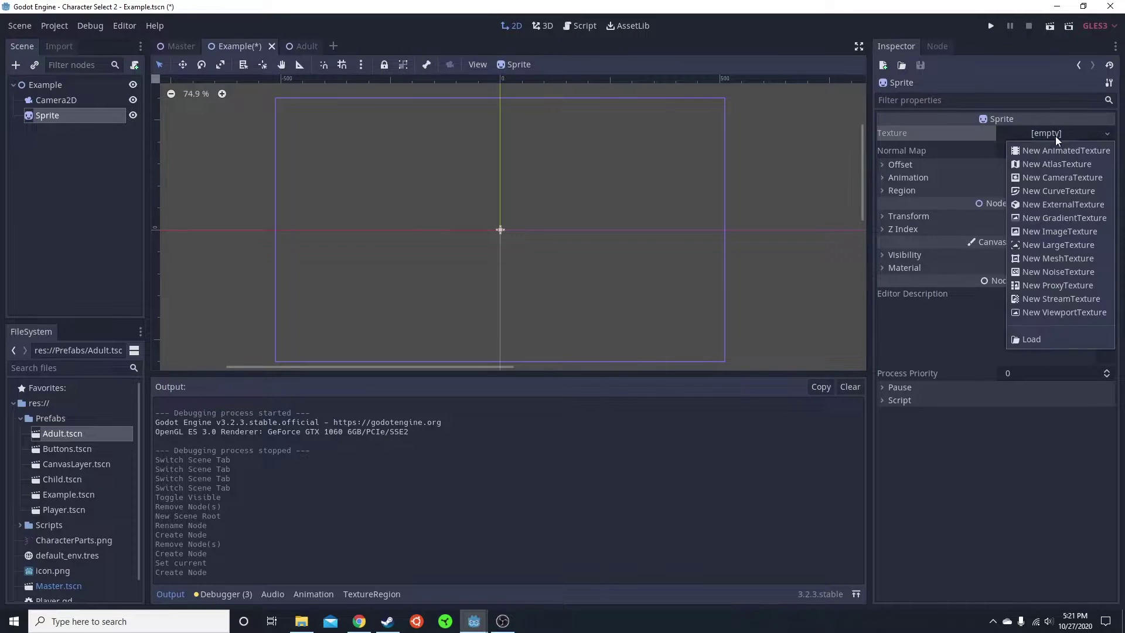
{"action": "left_click", "coordinate": [1060, 340]}
{"action": "double_click", "coordinate": [634, 160]}
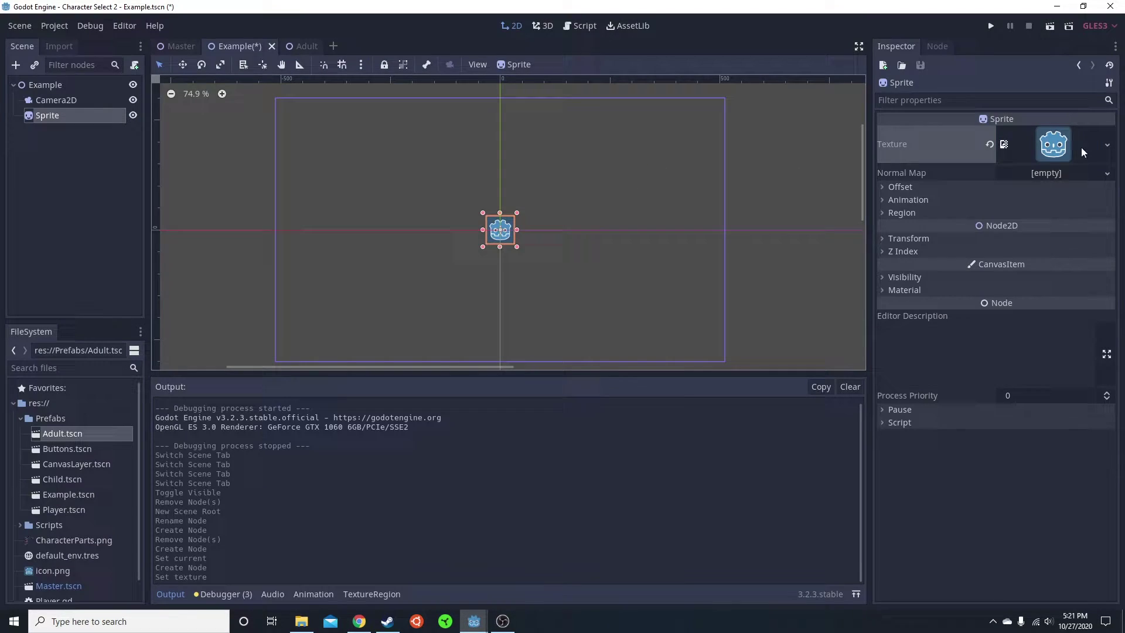
Add an AnimationPlayer node as a child of the Example root node
{"action": "left_click", "coordinate": [49, 83]}
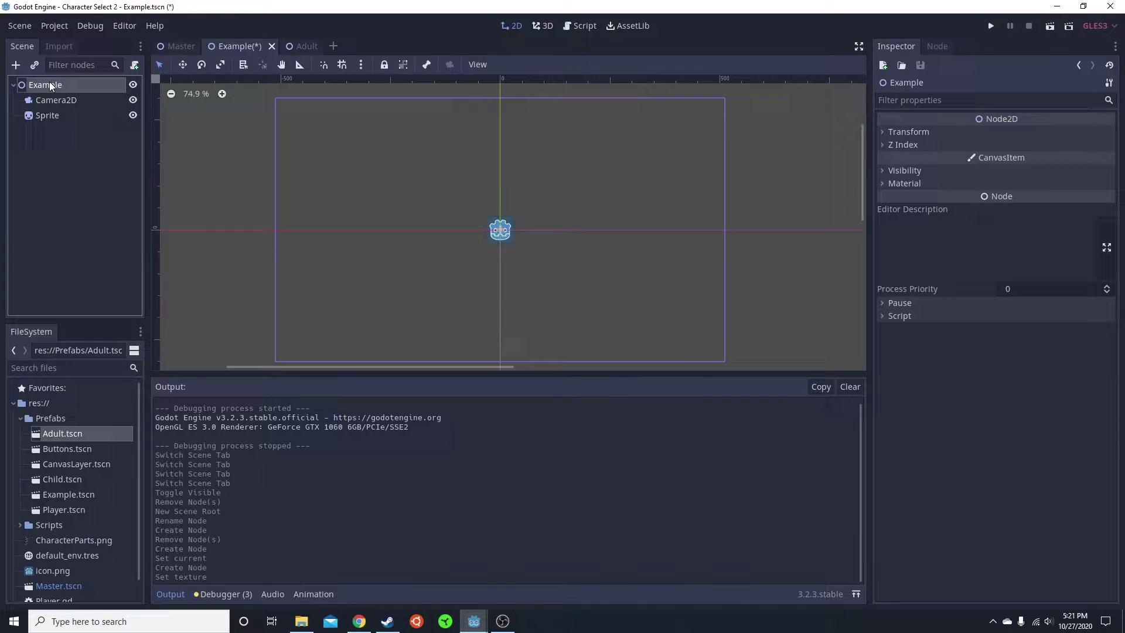
{"action": "left_click", "coordinate": [18, 59]}
{"action": "type", "text": "animation"}
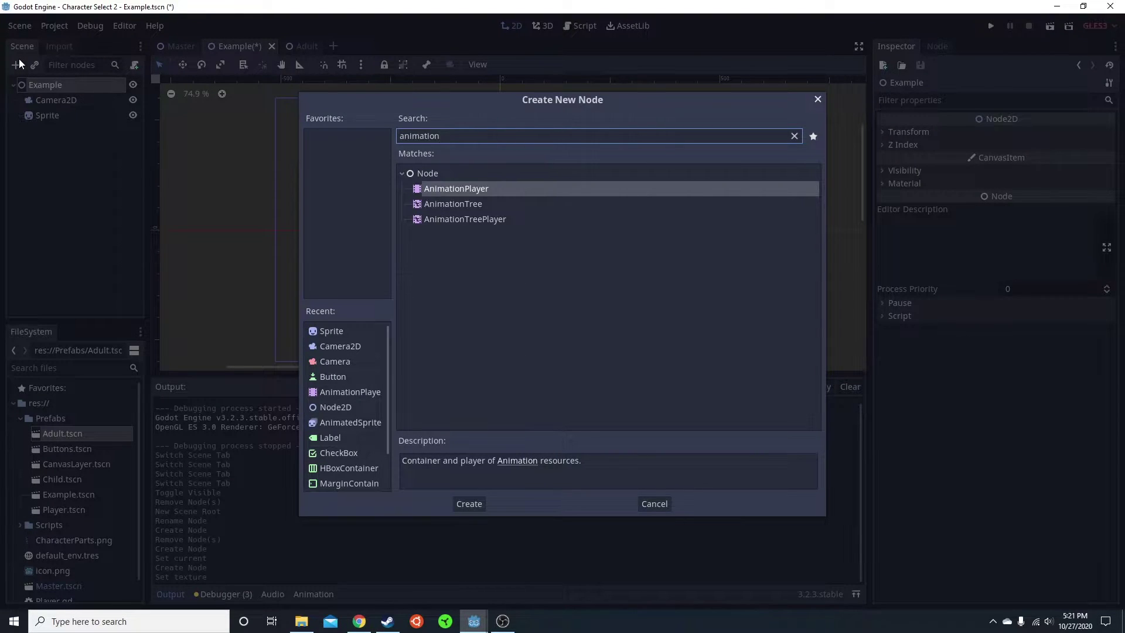
{"action": "key", "text": "Return"}
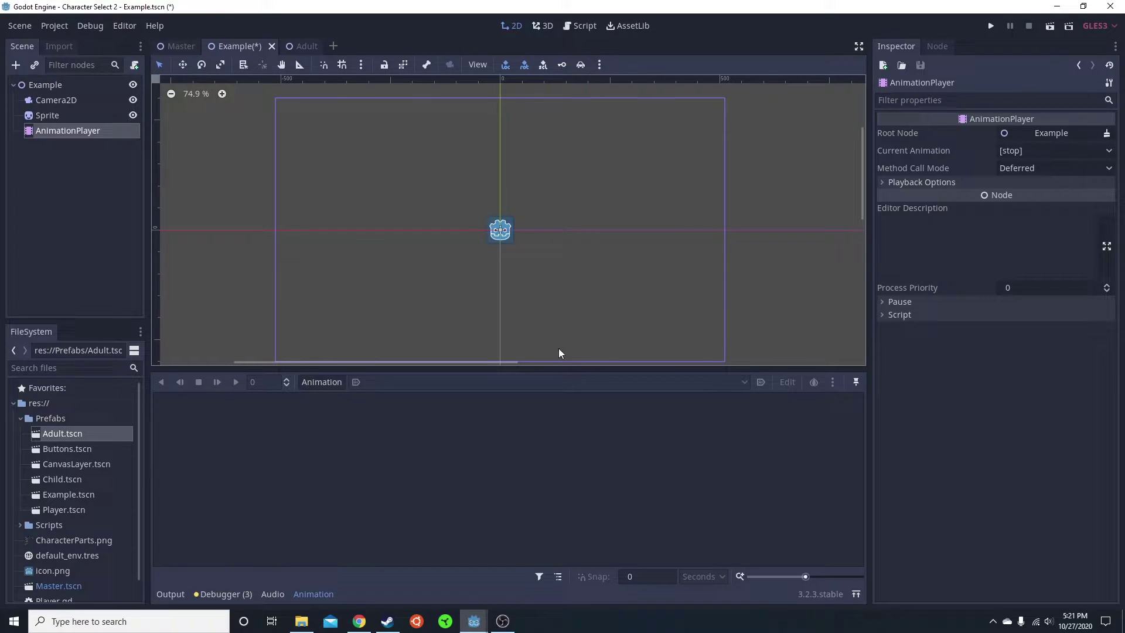
Create a new animation named Test in the AnimationPlayer
{"action": "left_click", "coordinate": [321, 381]}
{"action": "left_click", "coordinate": [322, 395]}
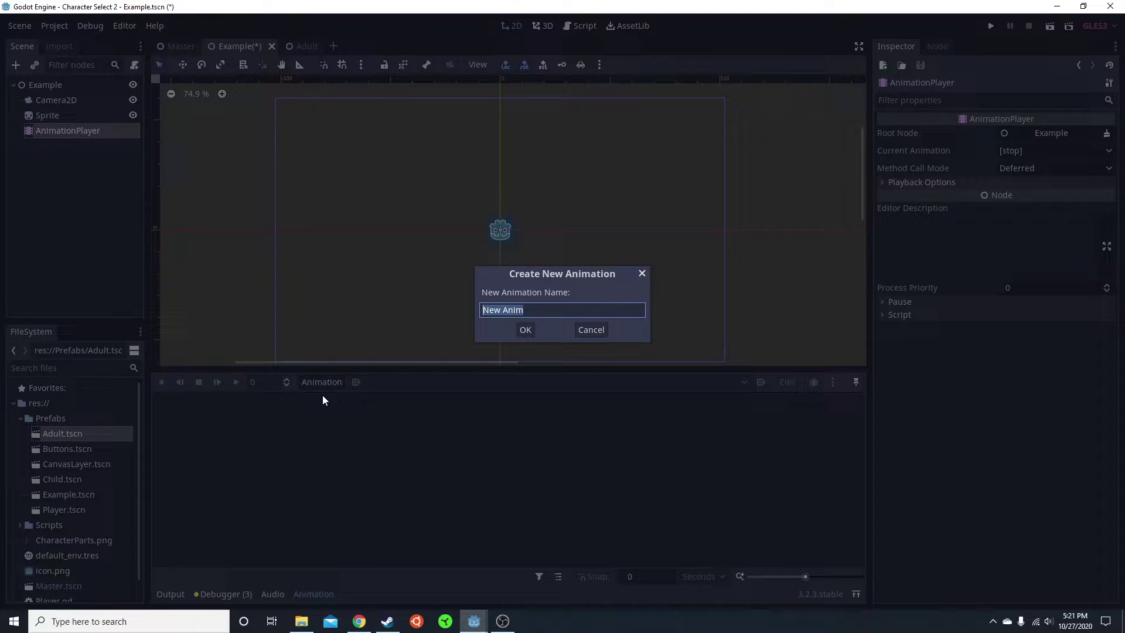
{"action": "type", "text": "Test"}
{"action": "key", "text": "Return"}
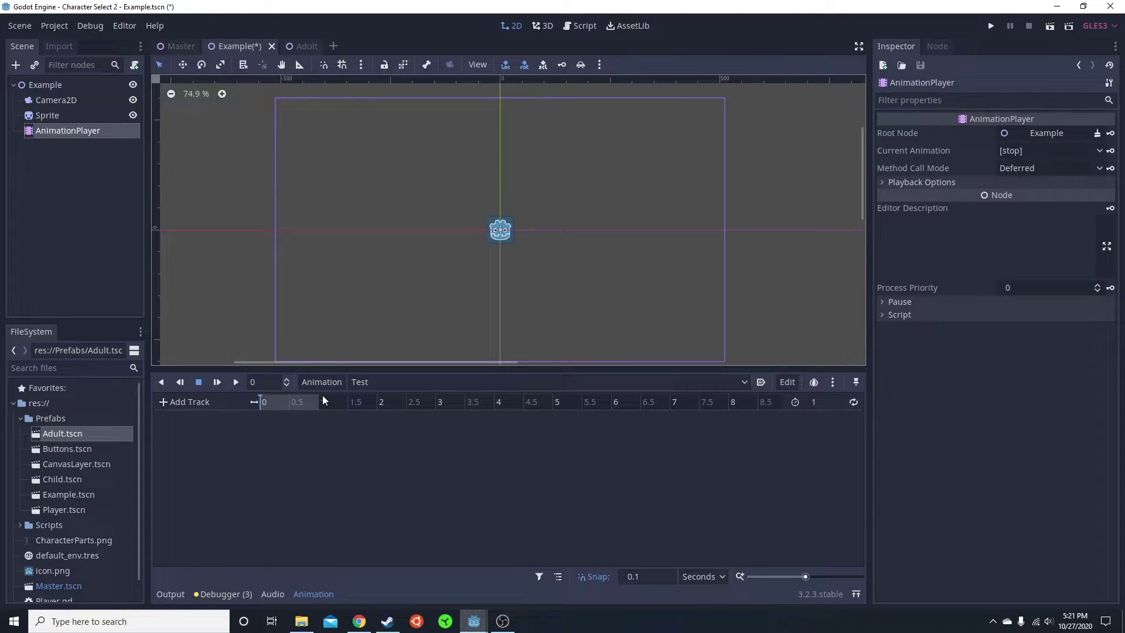
{"action": "left_click", "coordinate": [163, 403]}
{"action": "left_click", "coordinate": [192, 420]}
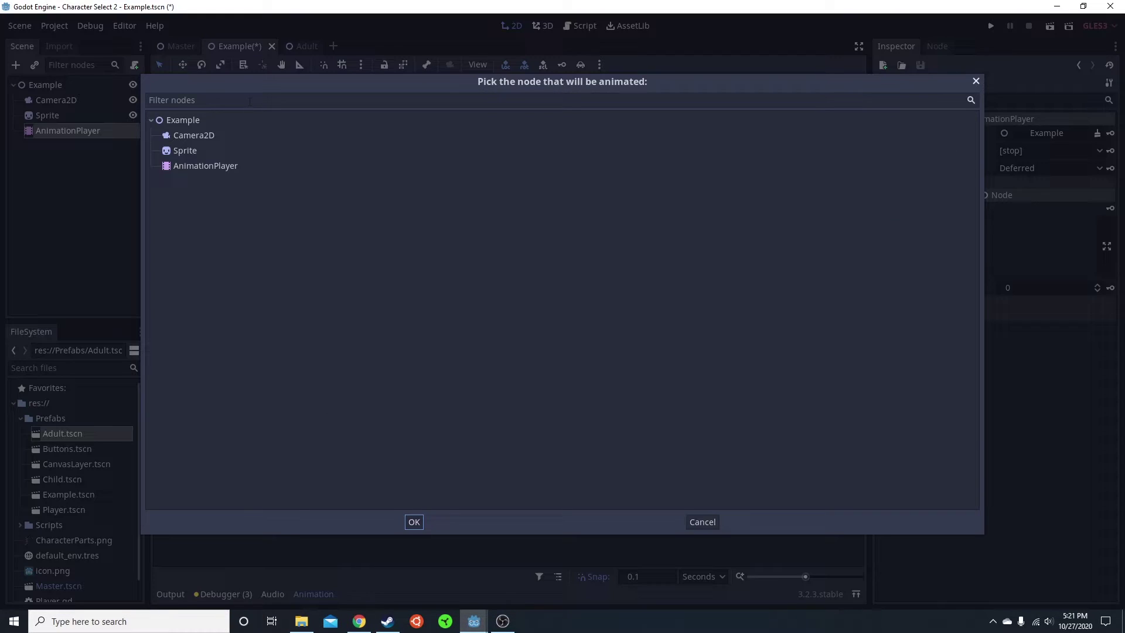
{"action": "double_click", "coordinate": [181, 150]}
{"action": "scroll", "coordinate": [296, 223], "scroll_direction": "down", "scroll_amount": 2}
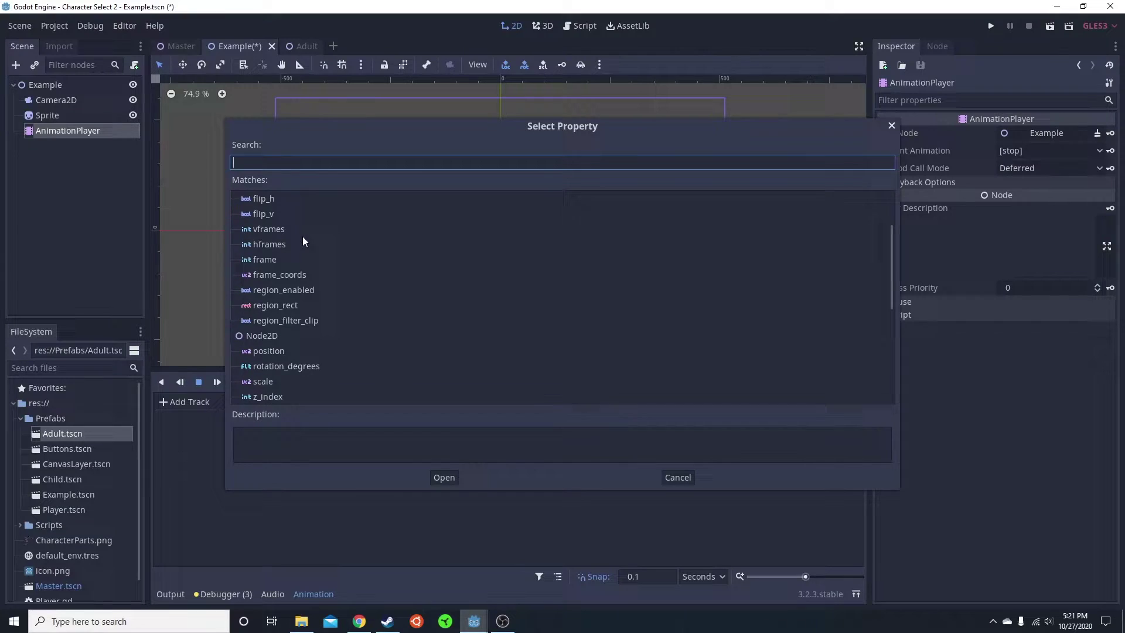
{"action": "left_click", "coordinate": [675, 476]}
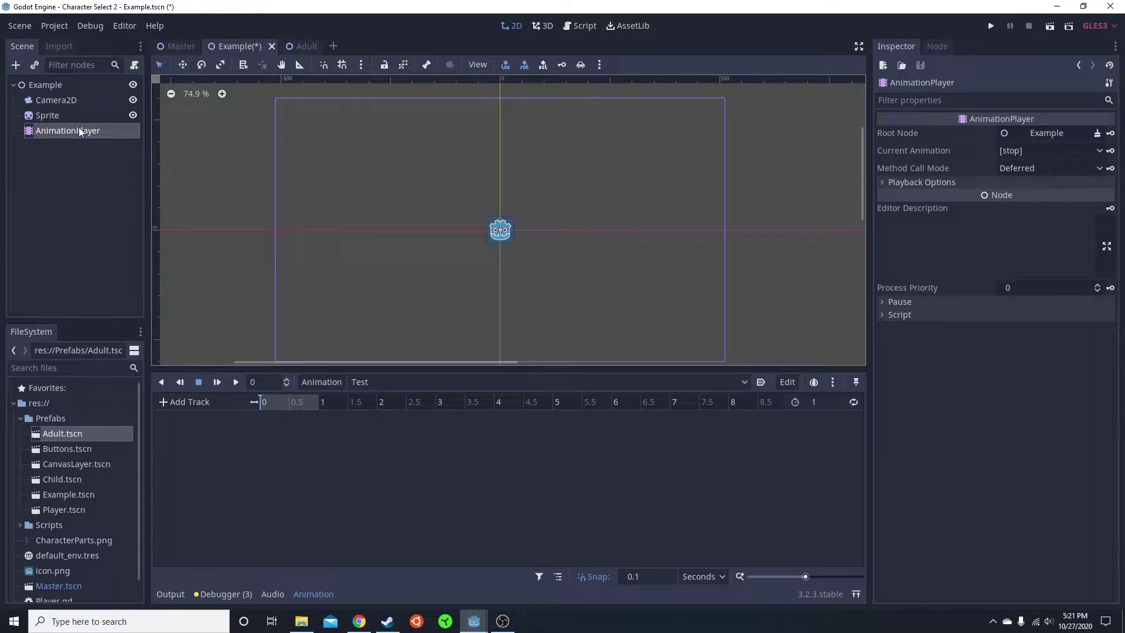
Key the Sprite's position of 0, 0 at 0 seconds, creating a new position track in the Test animation
{"action": "left_click", "coordinate": [71, 114]}
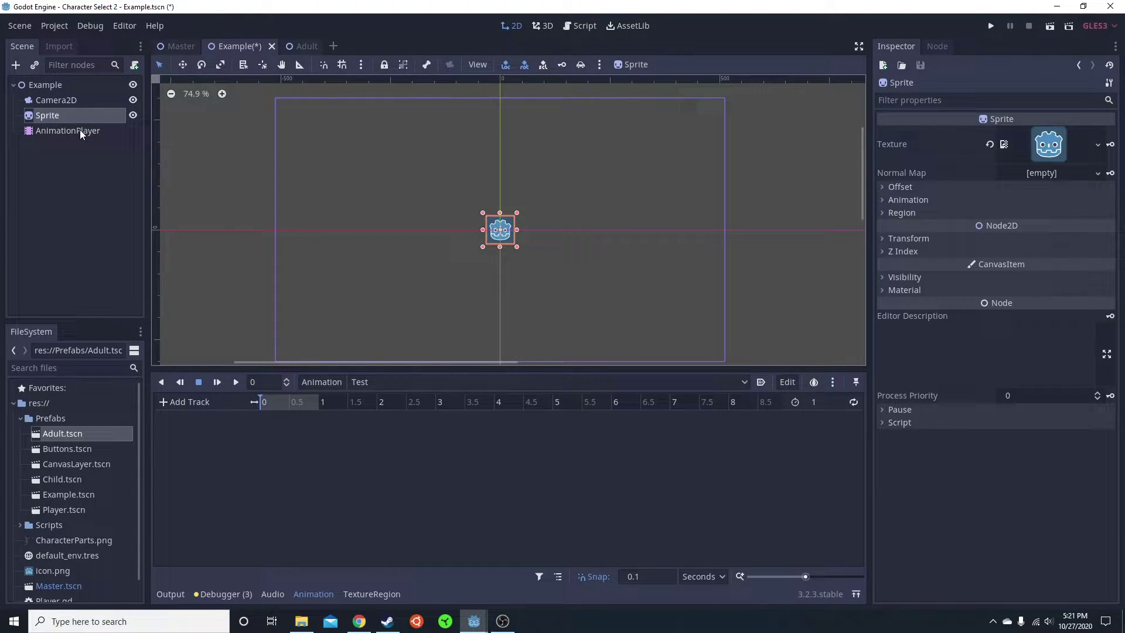
{"action": "left_click", "coordinate": [886, 238]}
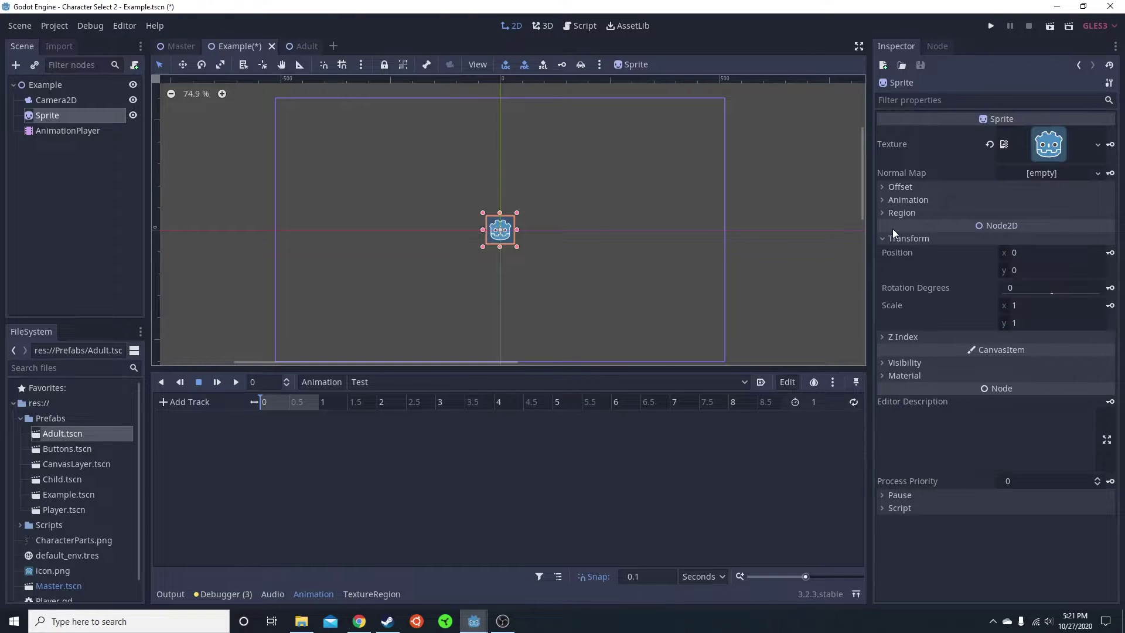
{"action": "left_click", "coordinate": [1110, 252]}
{"action": "left_click", "coordinate": [518, 330]}
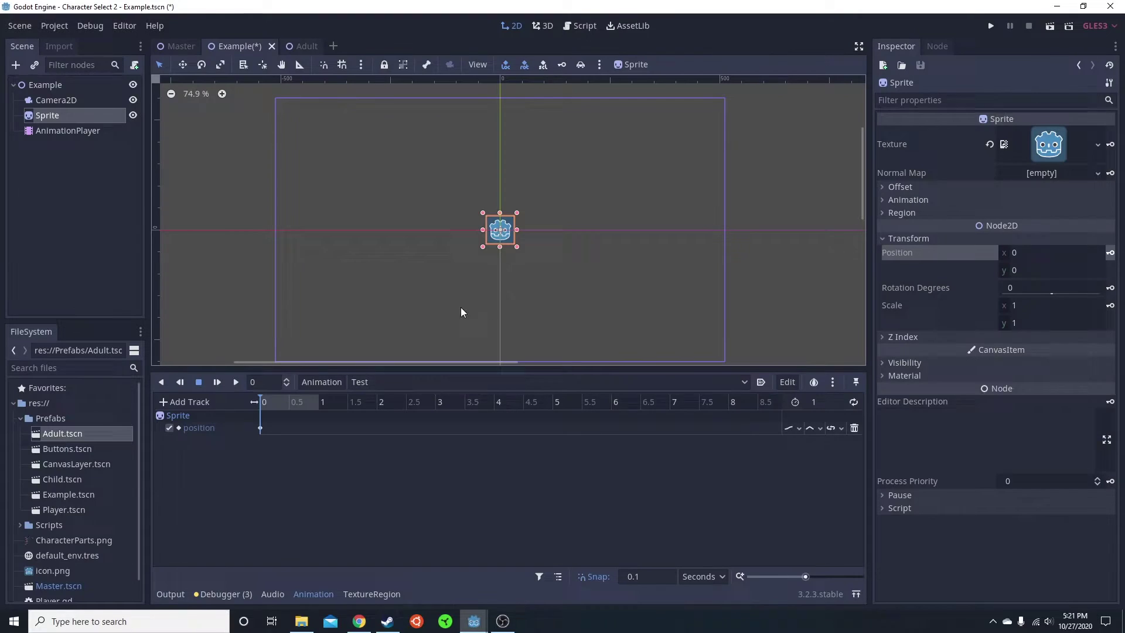
Move the Sprite to about x 190, y -121 and key its position at 0.5 seconds
{"action": "left_click_drag", "start_coordinate": [506, 225], "coordinate": [584, 167]}
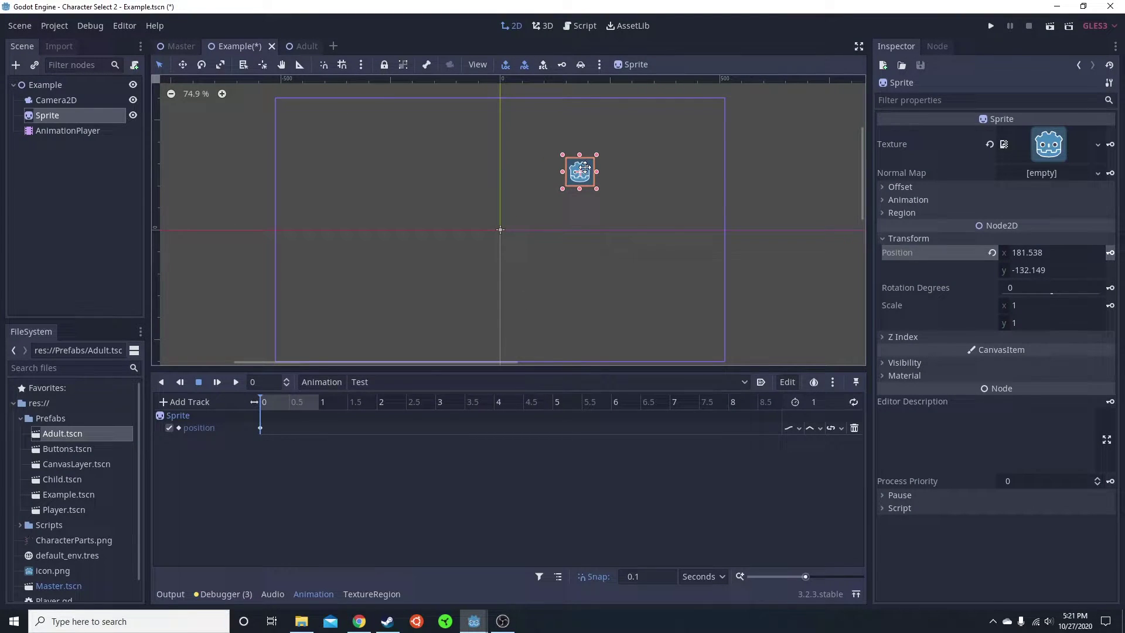
{"action": "left_click", "coordinate": [290, 403]}
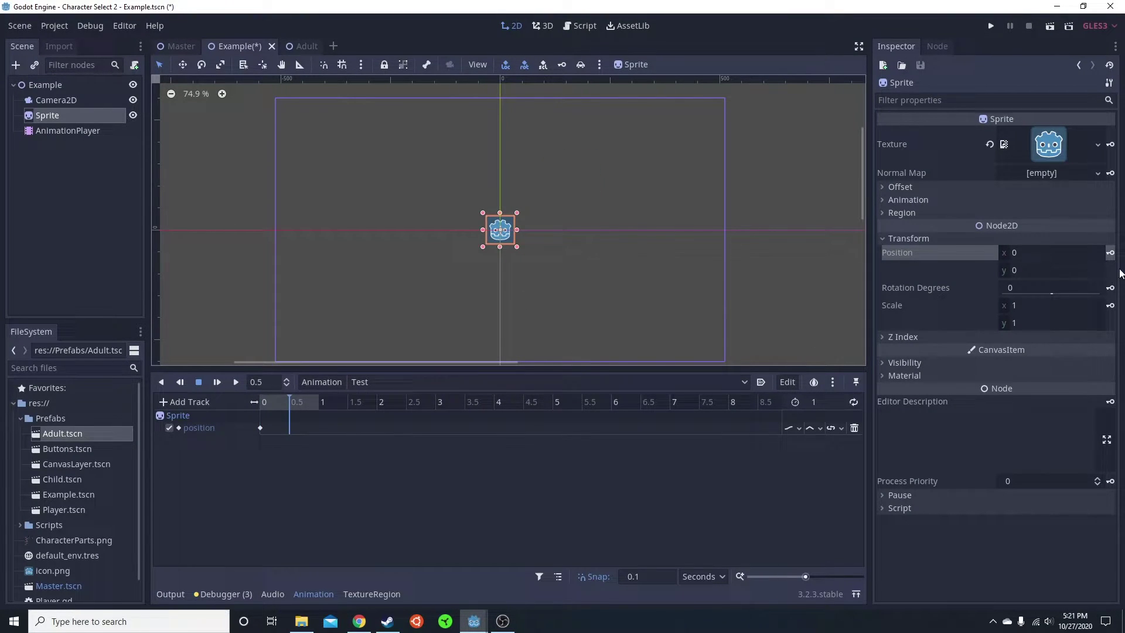
{"action": "left_click_drag", "start_coordinate": [507, 221], "coordinate": [591, 167]}
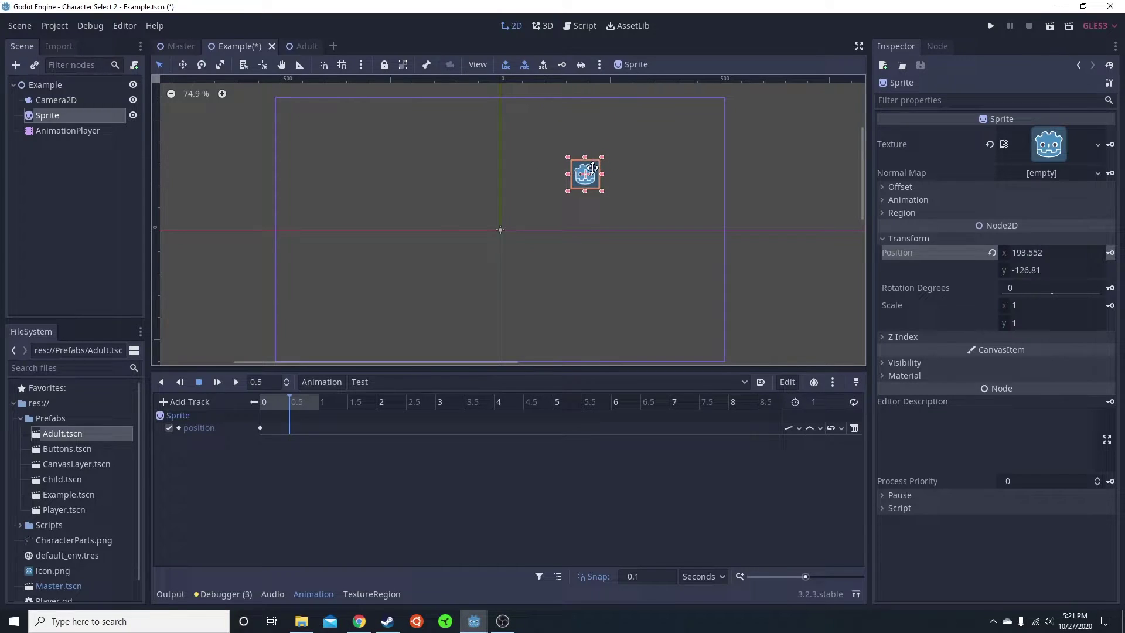
{"action": "left_click", "coordinate": [1110, 252]}
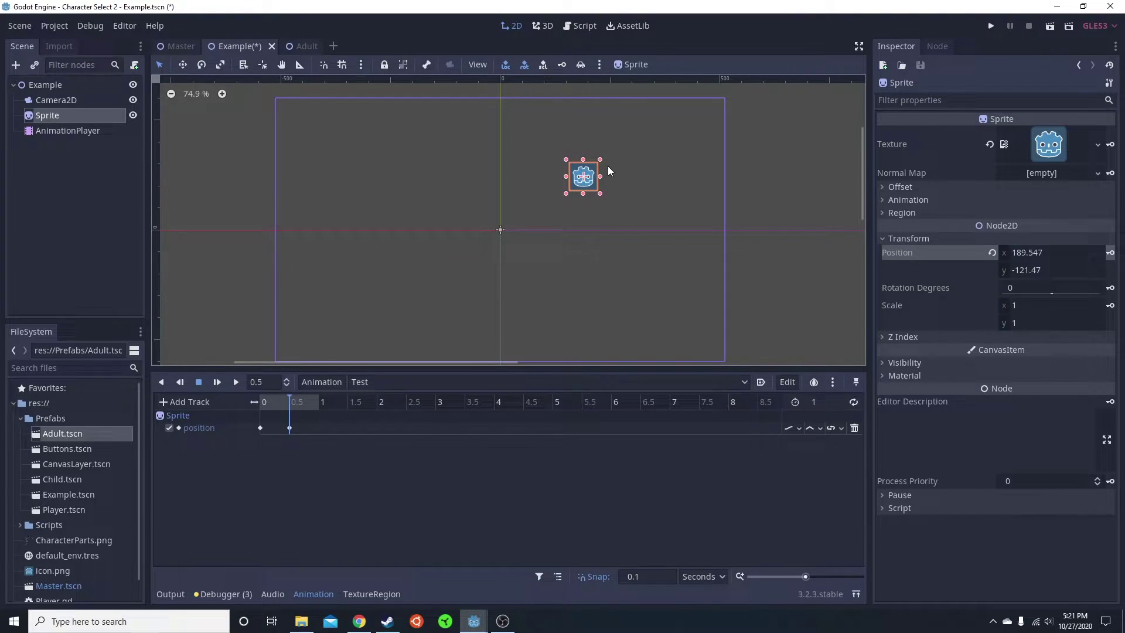
Move the Sprite to about x 219, y 168 and key its position at 1 second
{"action": "left_click_drag", "start_coordinate": [314, 402], "coordinate": [318, 402]}
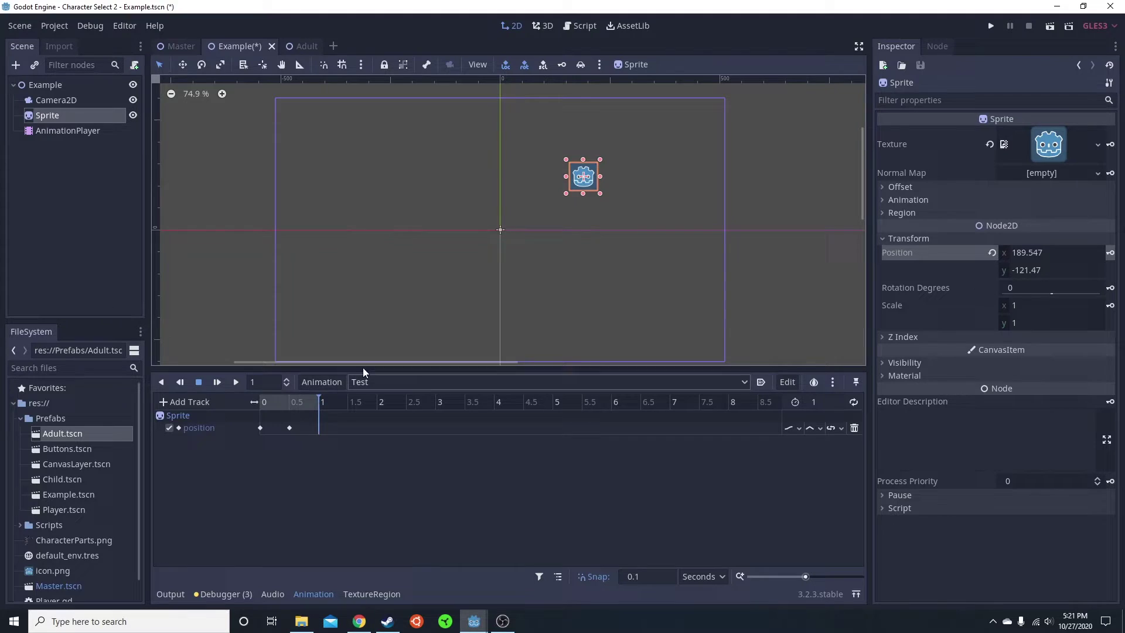
{"action": "left_click_drag", "start_coordinate": [590, 170], "coordinate": [603, 297]}
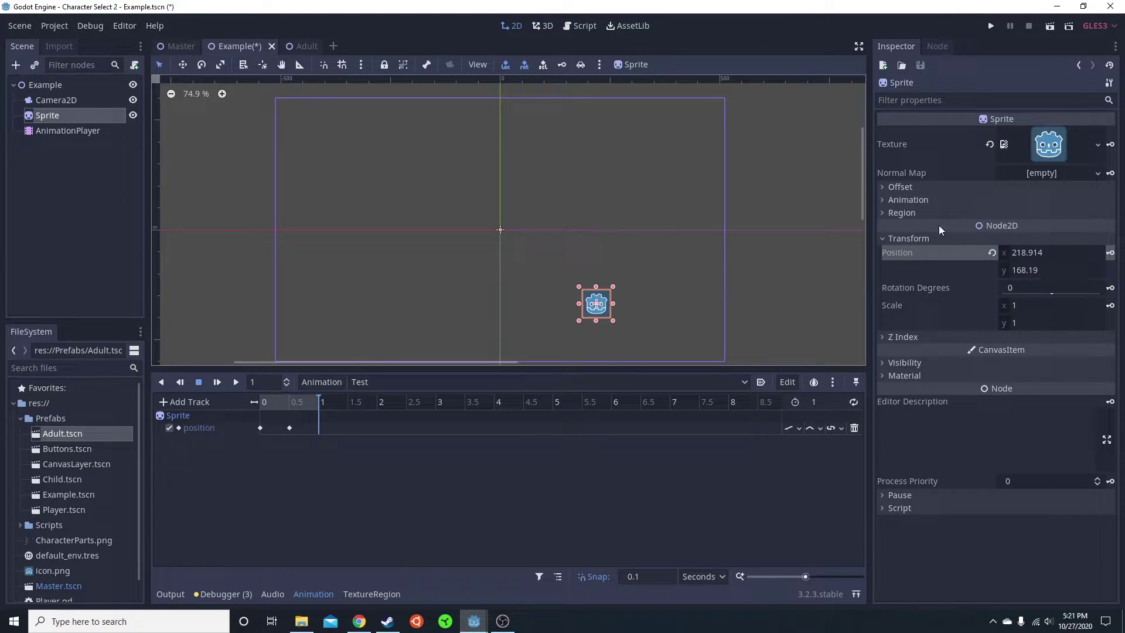
{"action": "left_click", "coordinate": [1110, 252]}
Configure the Test animation with a length of 2 seconds, a snap of 0.5 seconds and looping enabled
{"action": "left_click", "coordinate": [826, 399]}
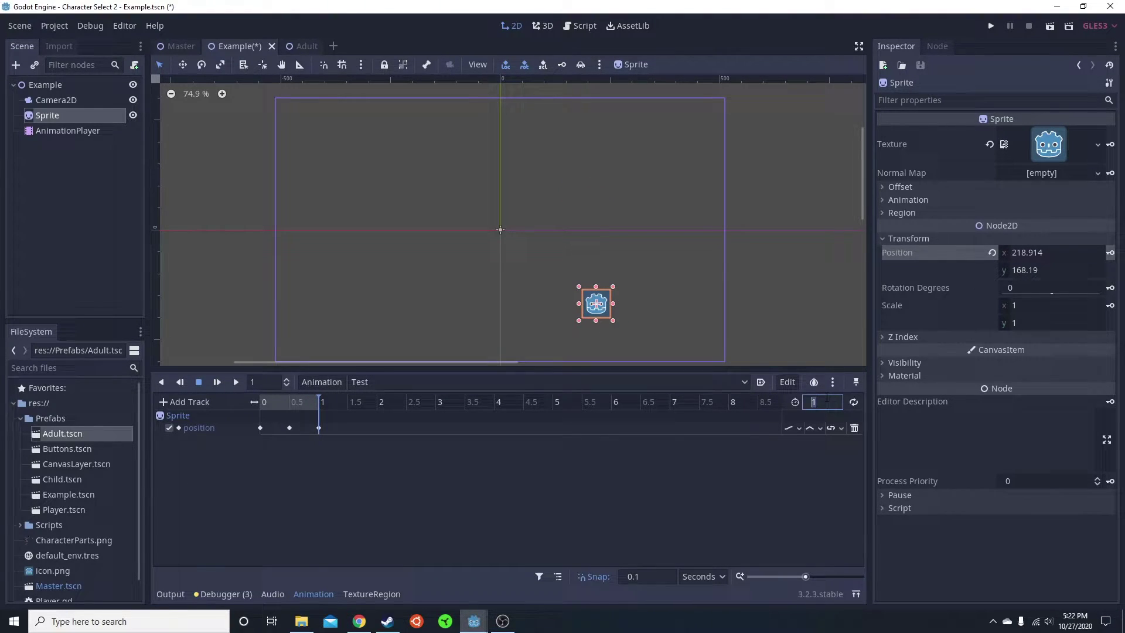
{"action": "type", "text": "2"}
{"action": "key", "text": "Return"}
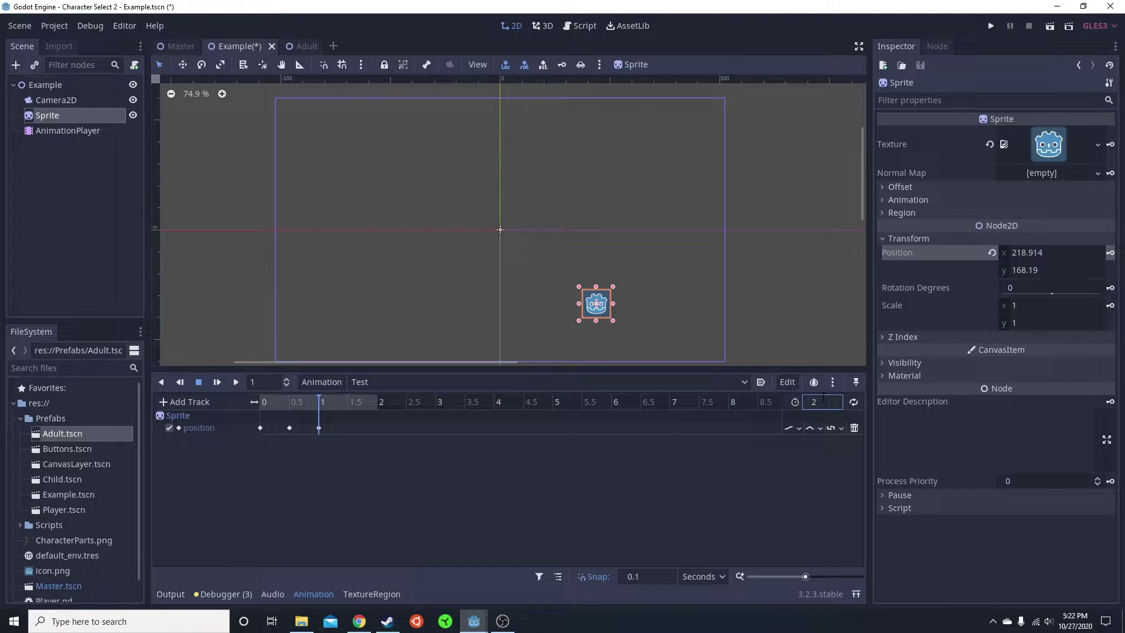
{"action": "left_click", "coordinate": [633, 578]}
{"action": "type", "text": "0.5"}
{"action": "key", "text": "Return"}
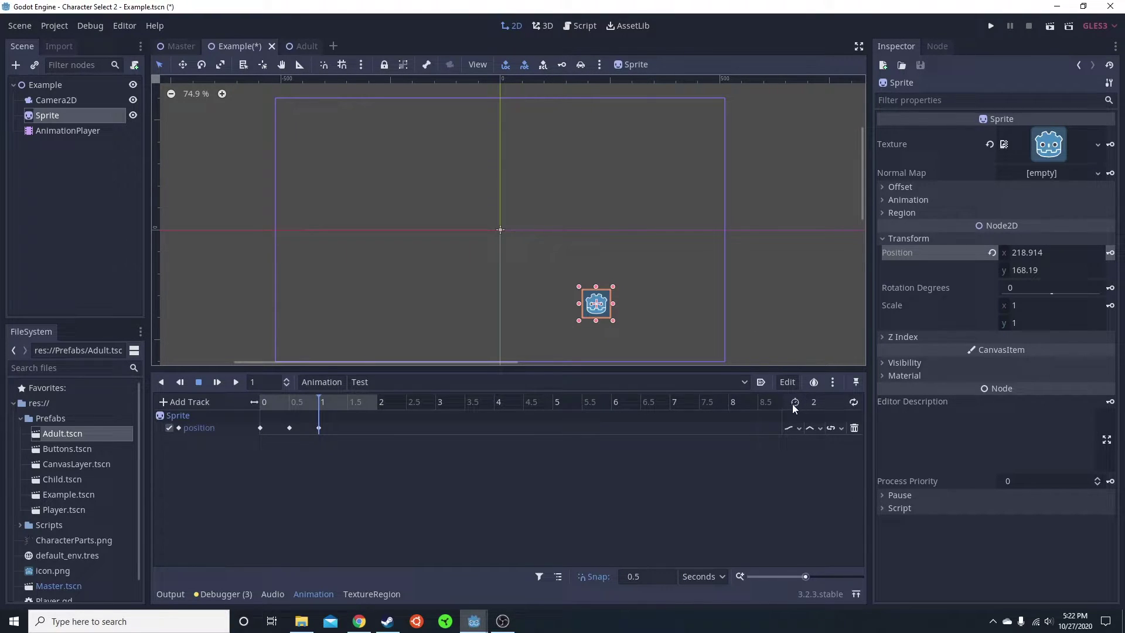
{"action": "left_click", "coordinate": [854, 403]}
Move the Sprite to the lower-left part of the camera frame and key its position at 1.5 seconds
{"action": "left_click_drag", "start_coordinate": [608, 310], "coordinate": [368, 296]}
{"action": "left_click", "coordinate": [345, 404]}
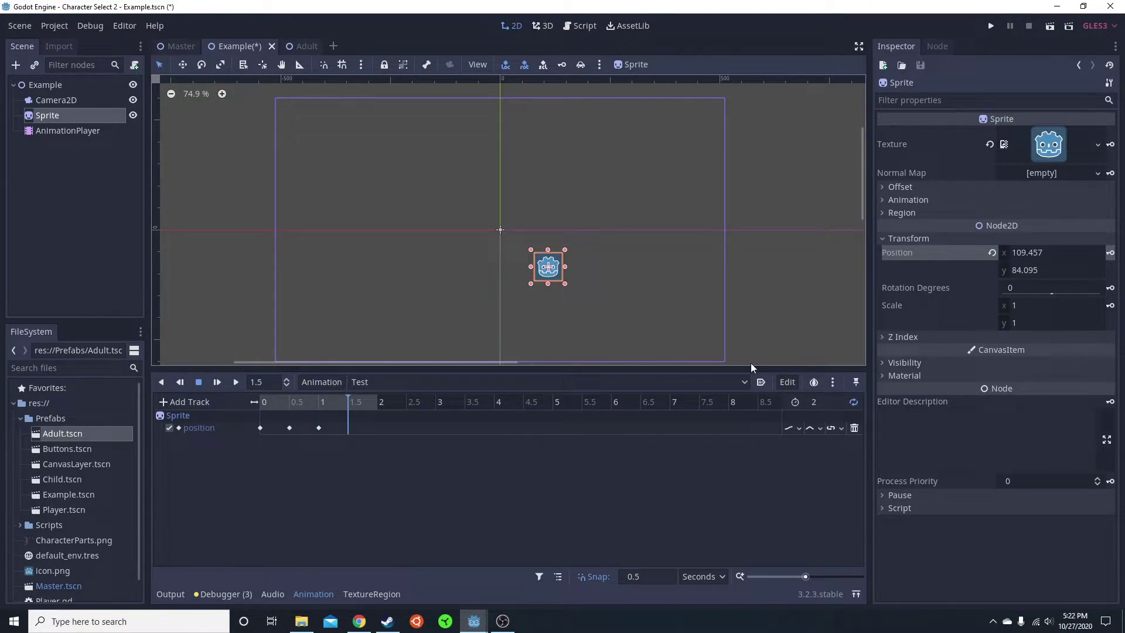
{"action": "left_click_drag", "start_coordinate": [551, 275], "coordinate": [333, 296]}
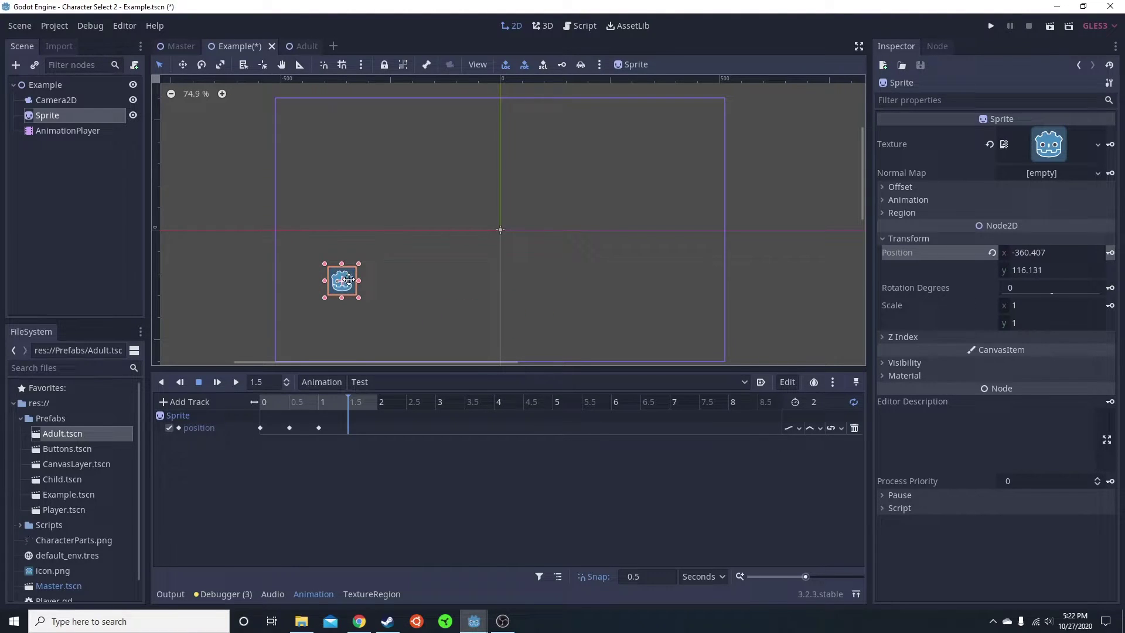
{"action": "left_click", "coordinate": [1111, 253]}
Play the Test animation from the start and set the position track's interpolation to Nearest
{"action": "left_click", "coordinate": [200, 383]}
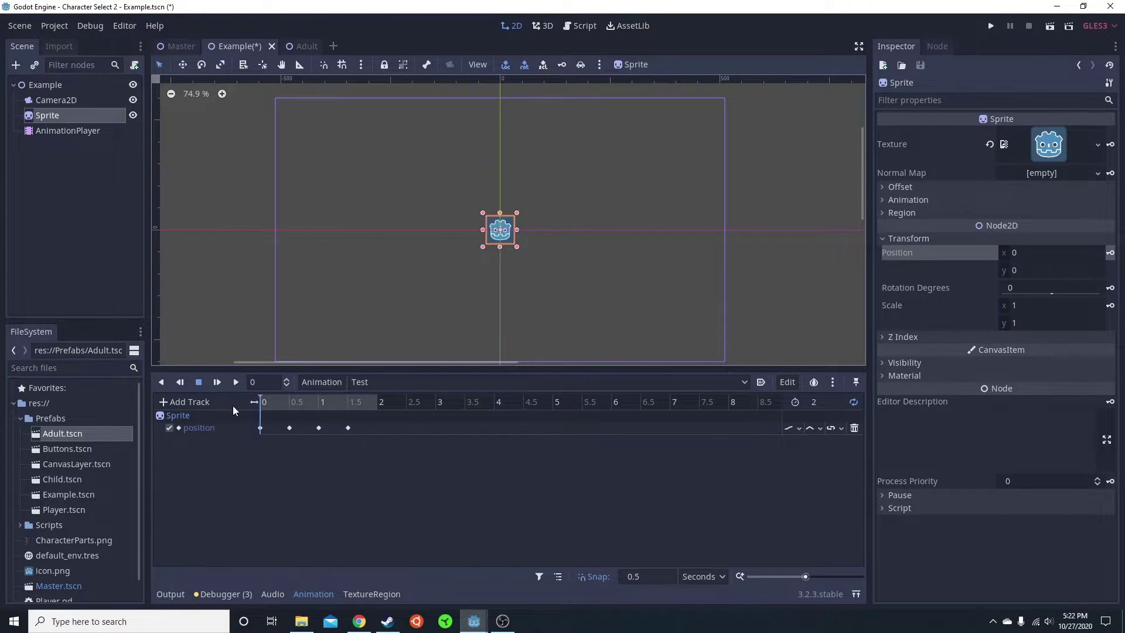
{"action": "left_click", "coordinate": [819, 429]}
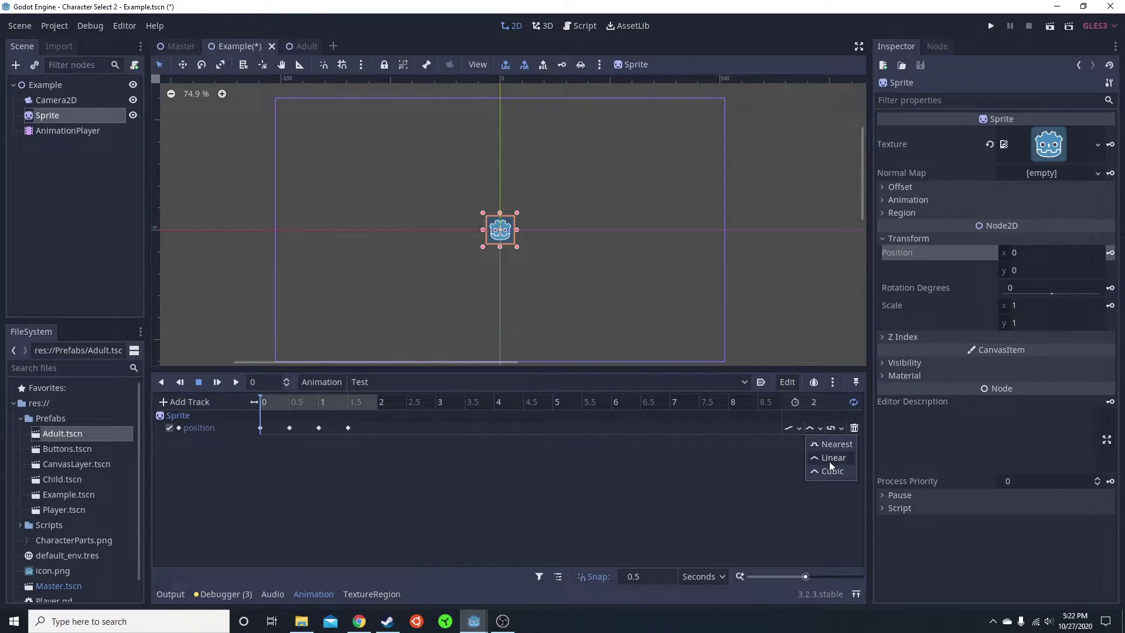
{"action": "left_click", "coordinate": [235, 381]}
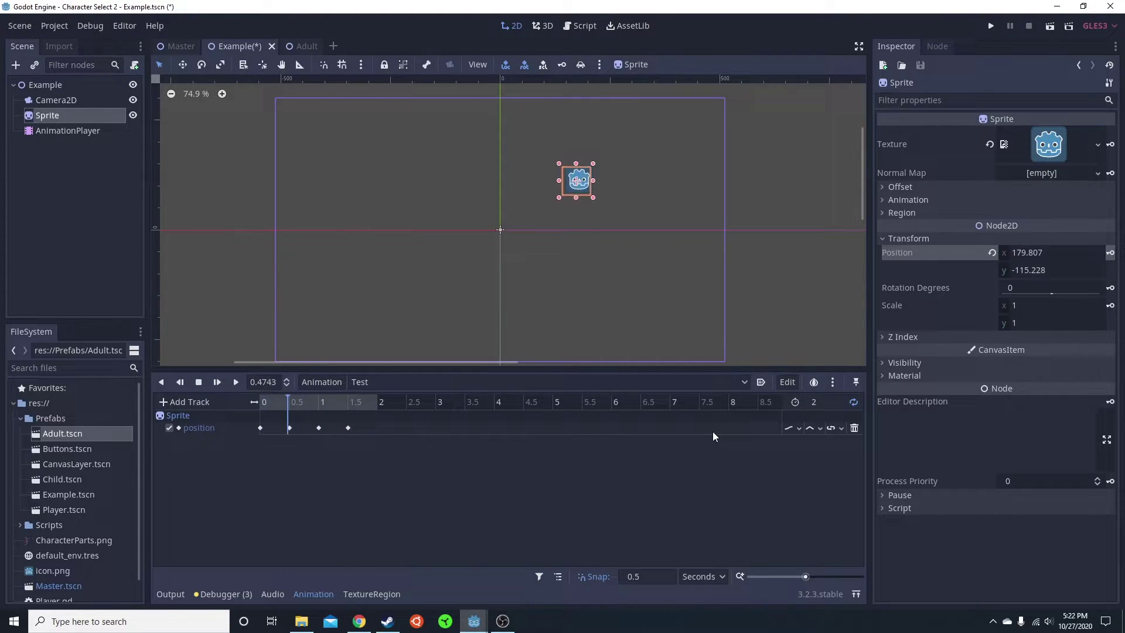
{"action": "left_click", "coordinate": [821, 429]}
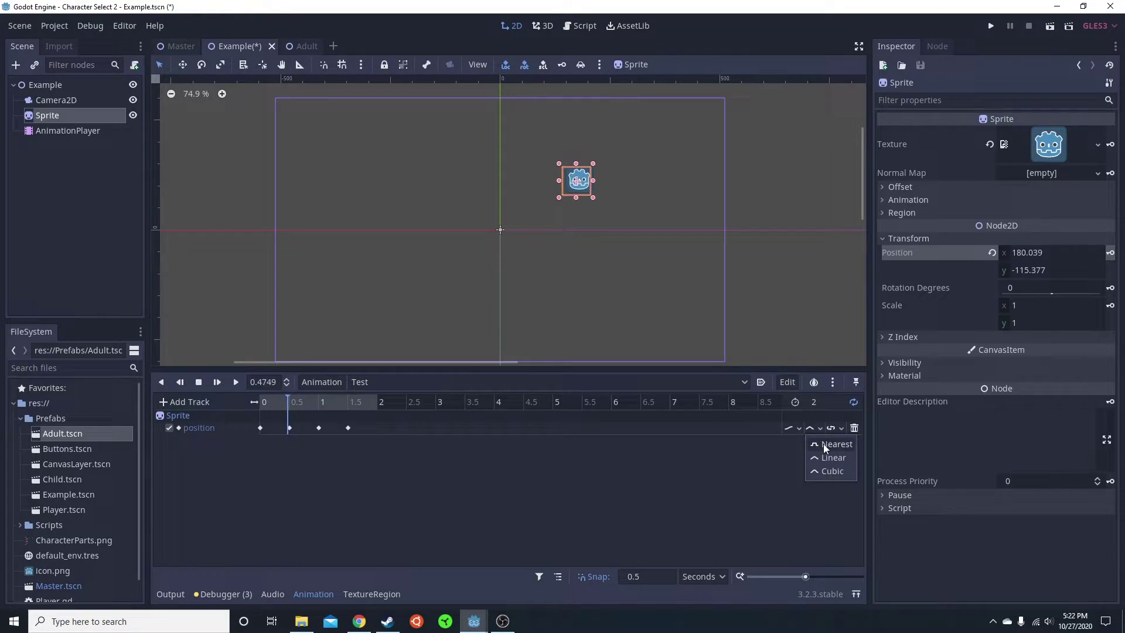
{"action": "left_click", "coordinate": [824, 444]}
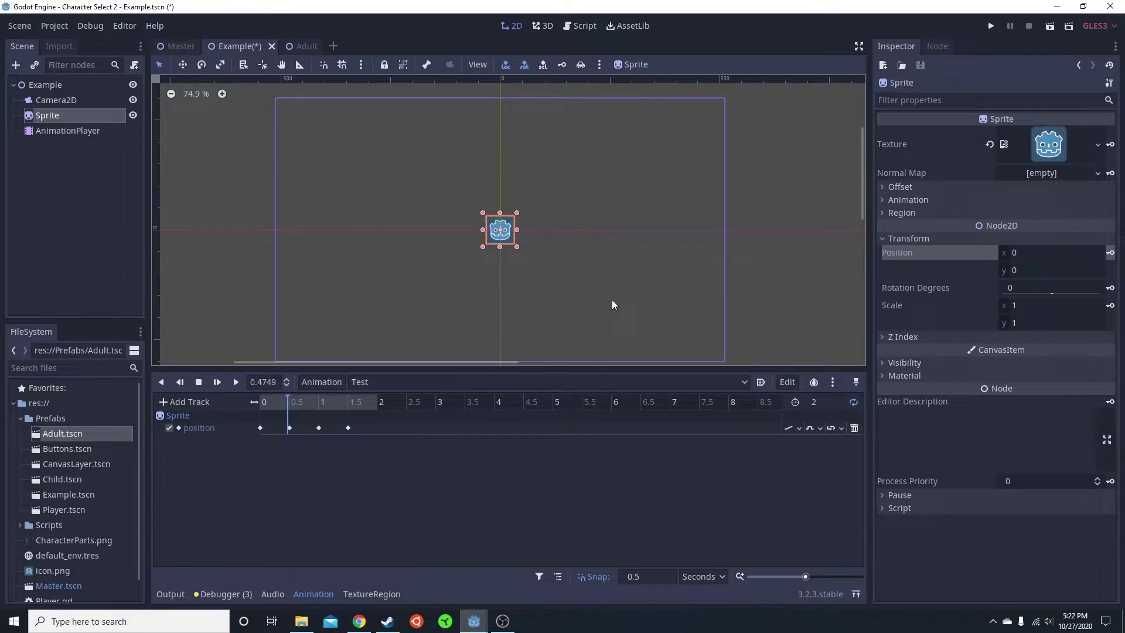
Set the position track's interpolation to Cubic and stop the playback
{"action": "left_click", "coordinate": [838, 427]}
{"action": "left_click", "coordinate": [833, 472]}
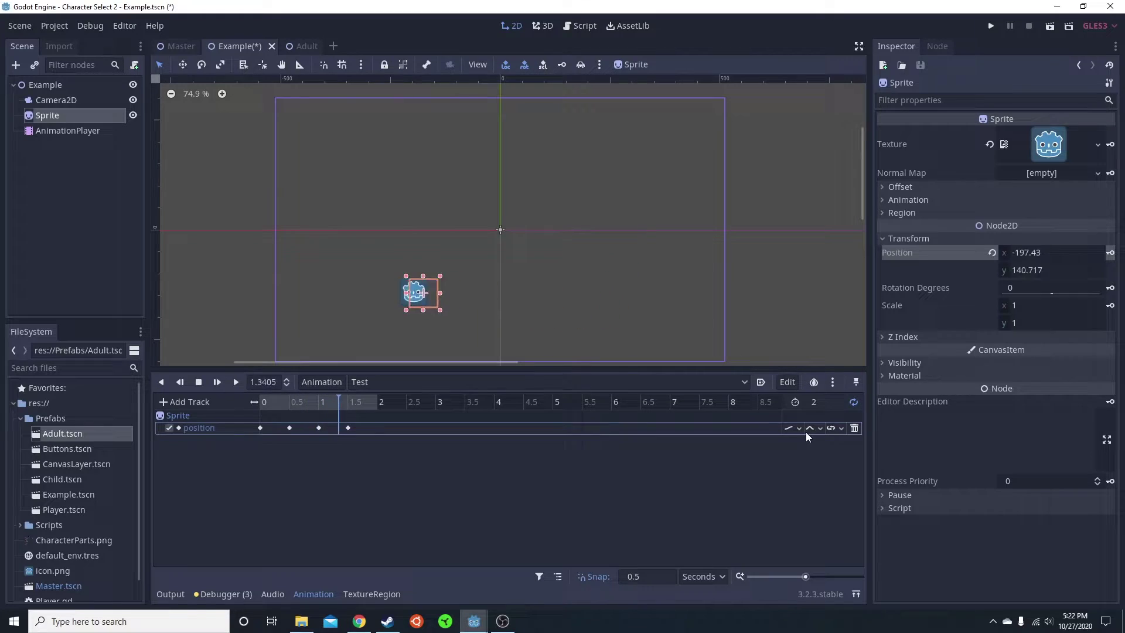
{"action": "left_click", "coordinate": [198, 382]}
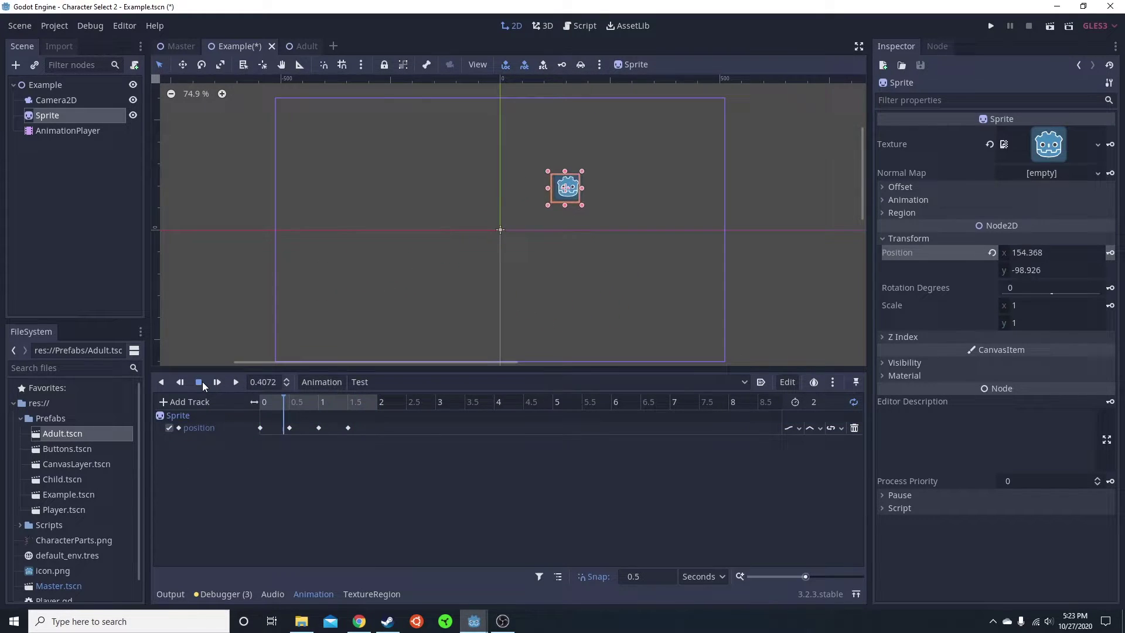
Delete the Sprite's position track from the Test animation and reset the Sprite's position to 0, 0
{"action": "left_click", "coordinate": [854, 427]}
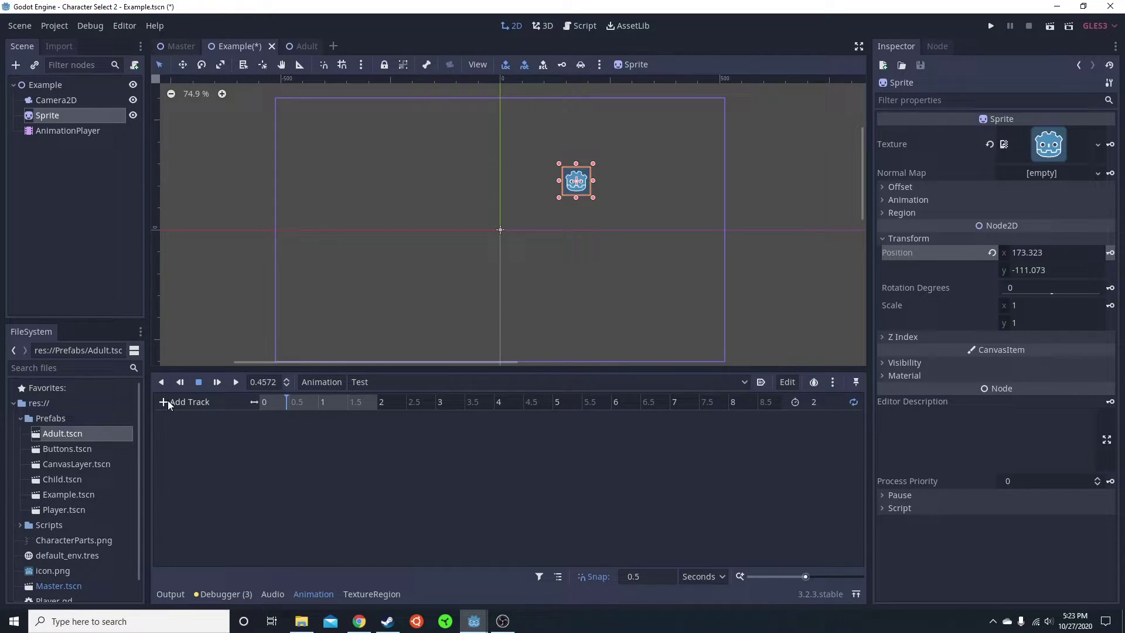
{"action": "left_click", "coordinate": [1044, 252]}
{"action": "type", "text": "0"}
{"action": "key", "text": "Tab"}
{"action": "type", "text": "0"}
{"action": "key", "text": "Return"}
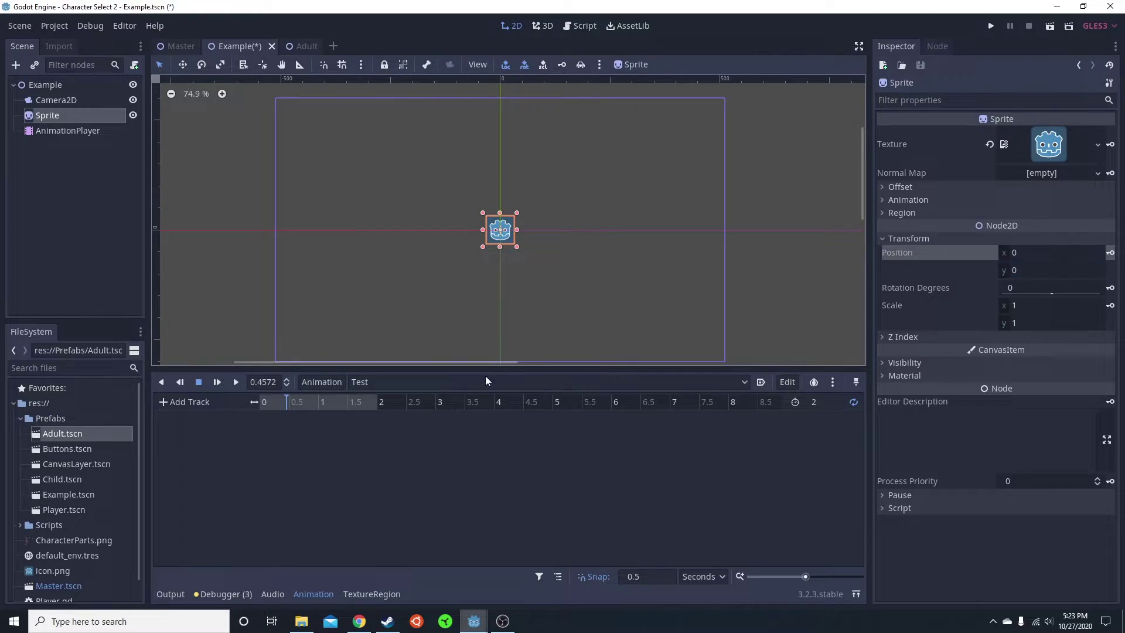
Add a property track for the Sprite's position to the Test animation
{"action": "left_click", "coordinate": [164, 403]}
{"action": "left_click", "coordinate": [189, 417]}
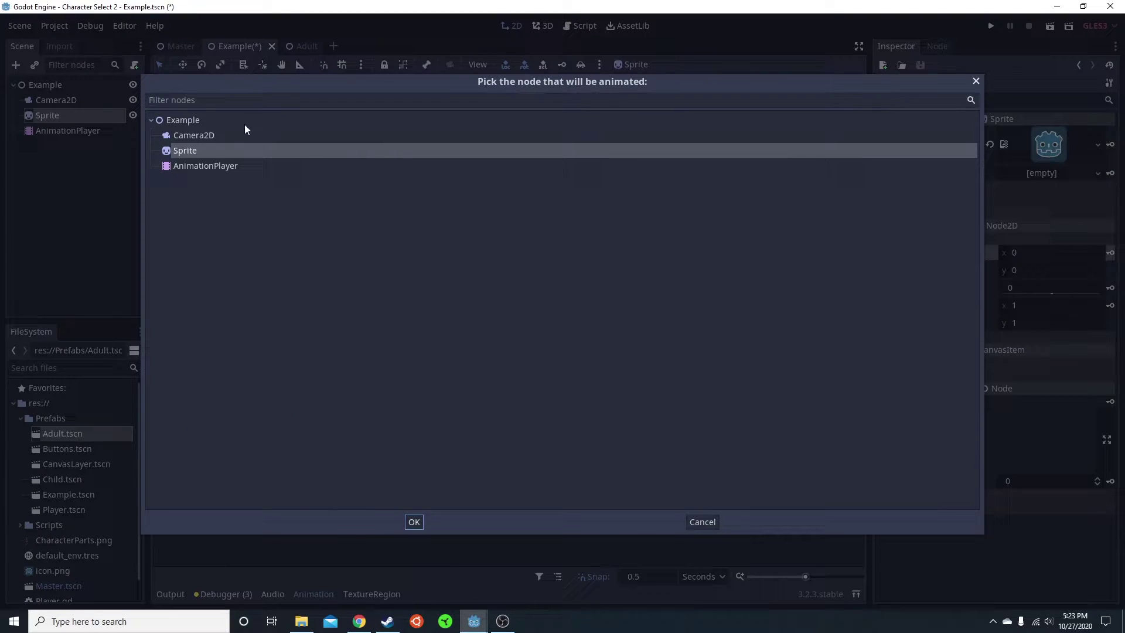
{"action": "left_click", "coordinate": [221, 153]}
{"action": "double_click", "coordinate": [220, 154]}
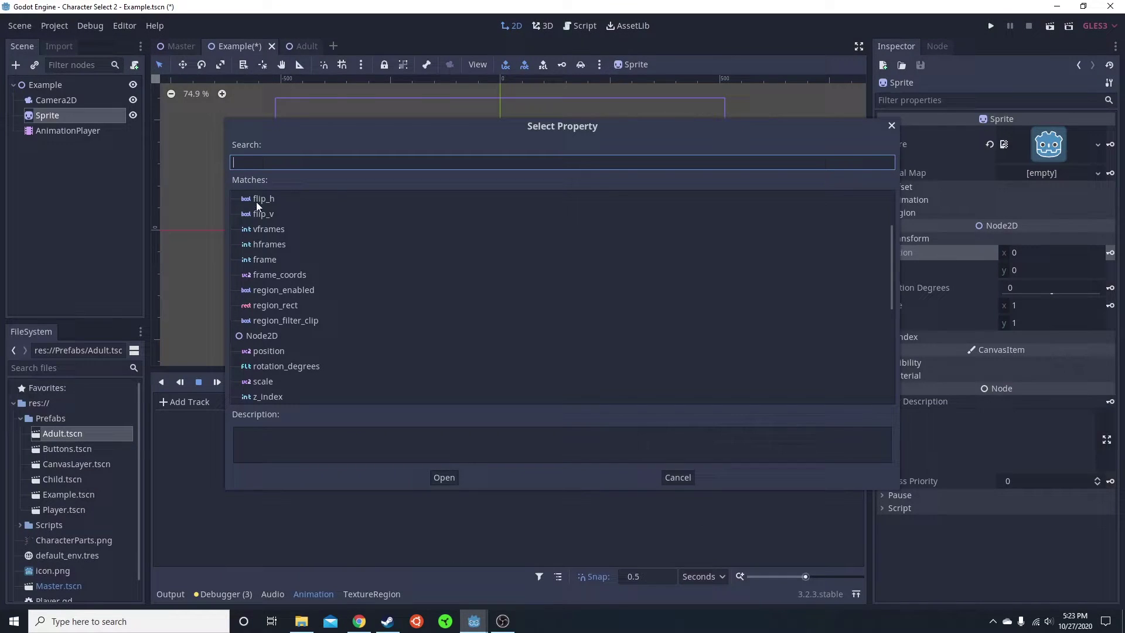
{"action": "double_click", "coordinate": [269, 352]}
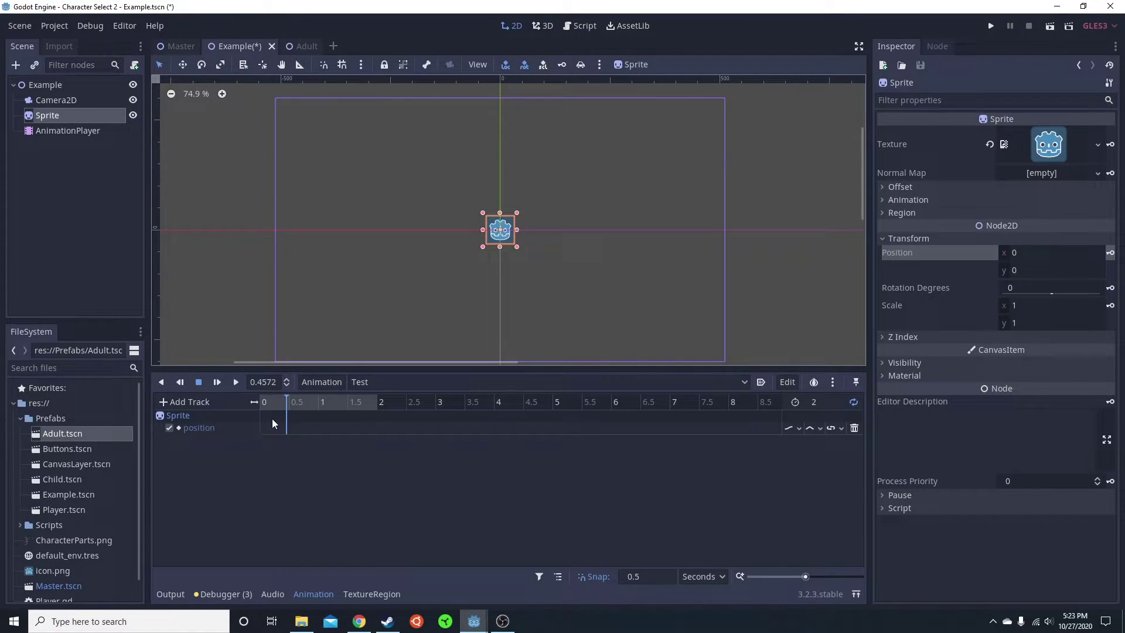
Change the new track's path to Sprite:position:x so that it animates only the horizontal position
{"action": "double_click", "coordinate": [224, 428]}
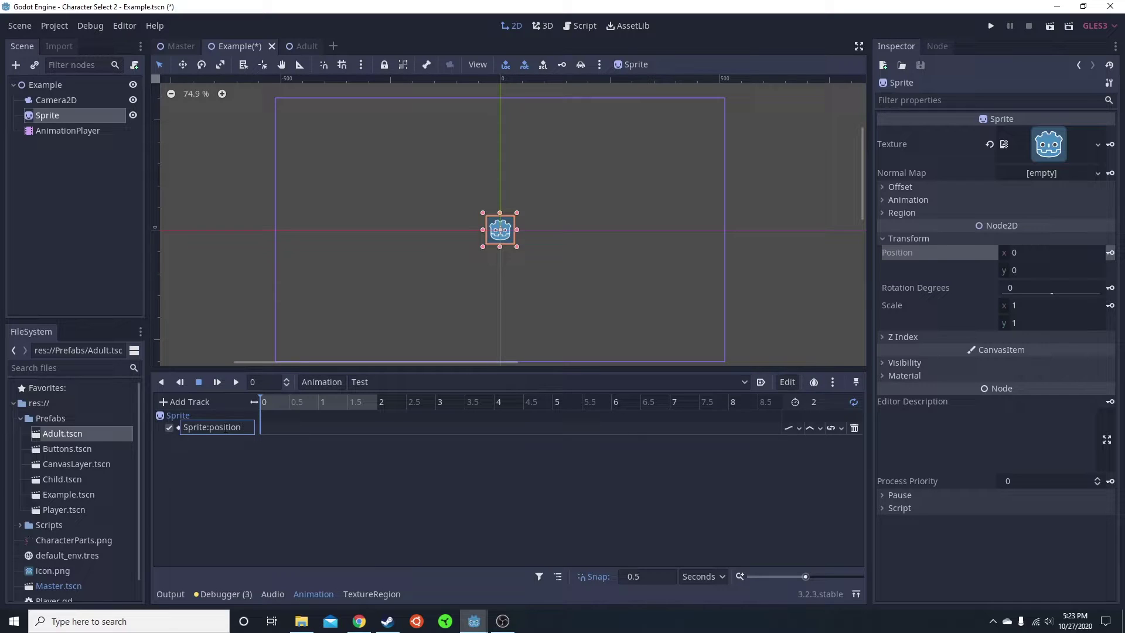
{"action": "type", "text": ":x"}
{"action": "key", "text": "Return"}
Insert keys at 0 and 0.5 seconds on the position:x track and set the animation length to 1 second
{"action": "right_click", "coordinate": [269, 425]}
{"action": "left_click", "coordinate": [285, 428]}
{"action": "right_click", "coordinate": [286, 427]}
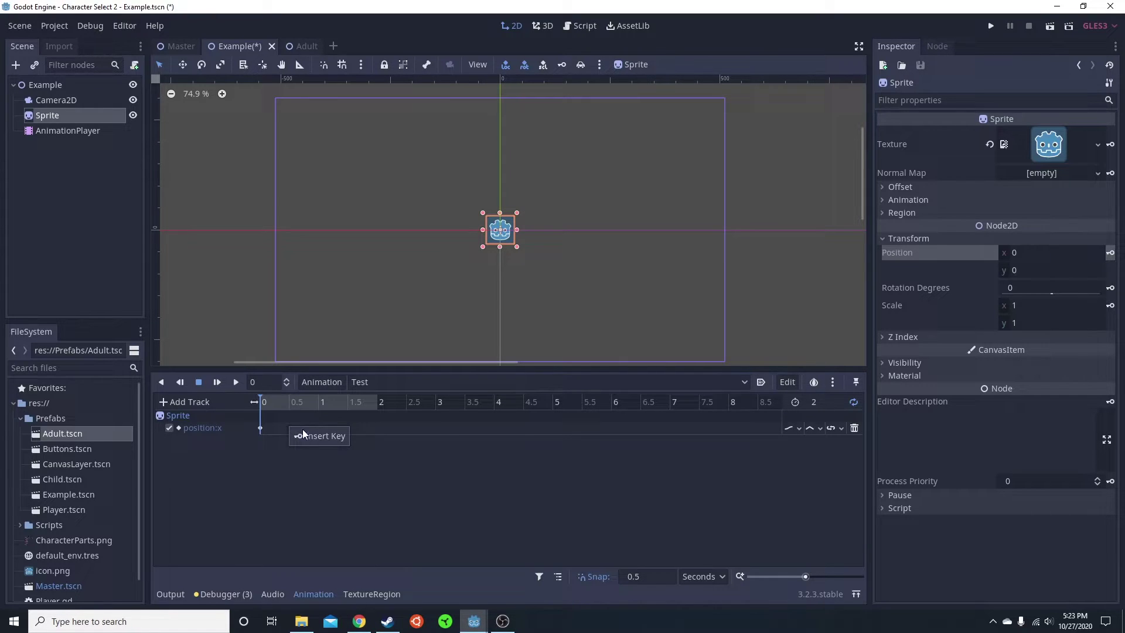
{"action": "left_click", "coordinate": [306, 435]}
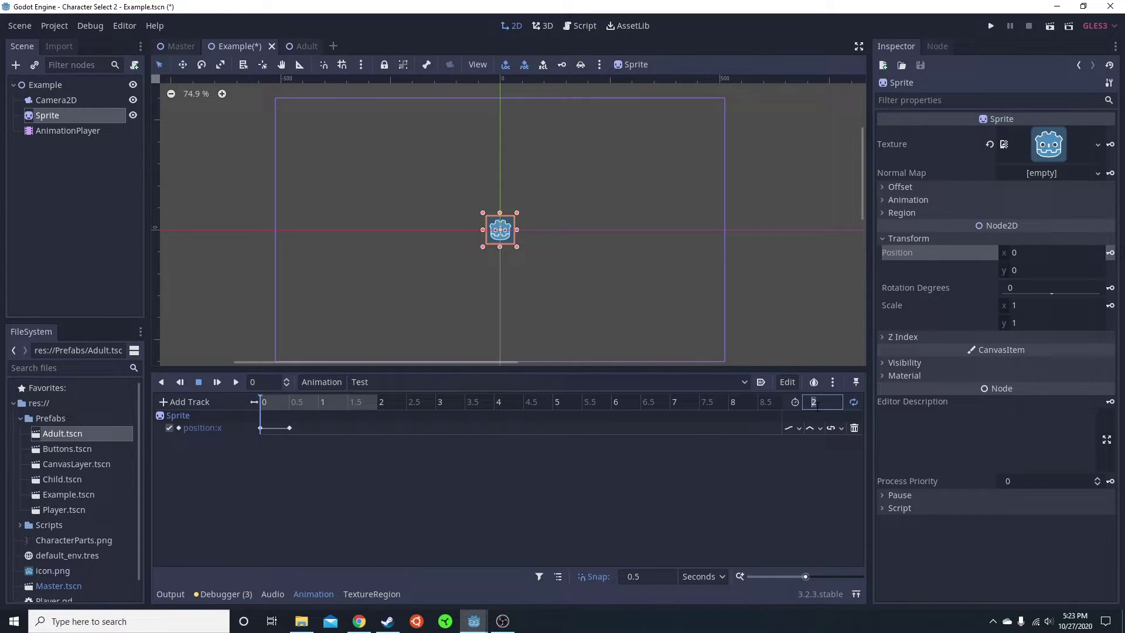
{"action": "type", "text": "1"}
{"action": "key", "text": "Return"}
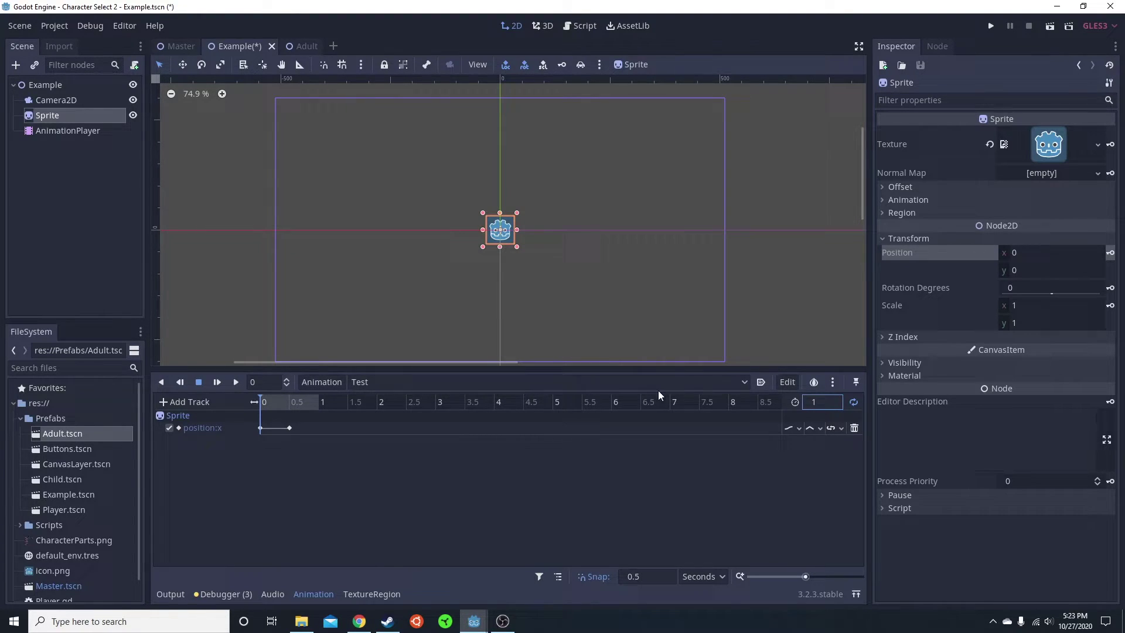
Set the position:x key at 0 seconds to -150 and the key at 0.5 seconds to 150
{"action": "left_click", "coordinate": [276, 456]}
{"action": "left_click", "coordinate": [260, 428]}
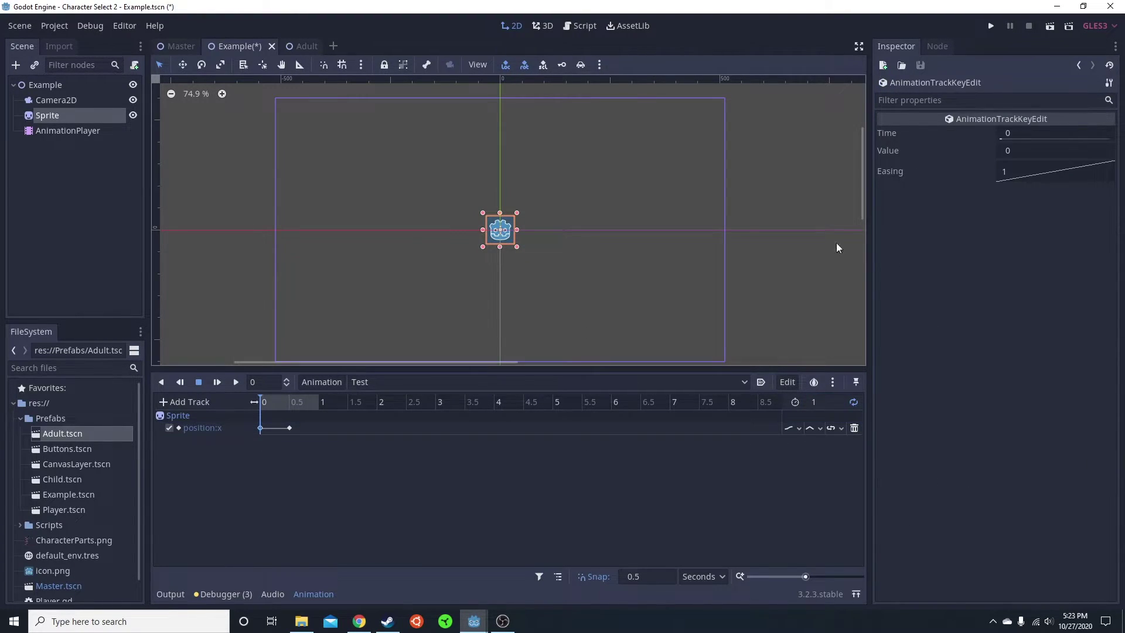
{"action": "left_click", "coordinate": [1015, 150]}
{"action": "type", "text": "-150"}
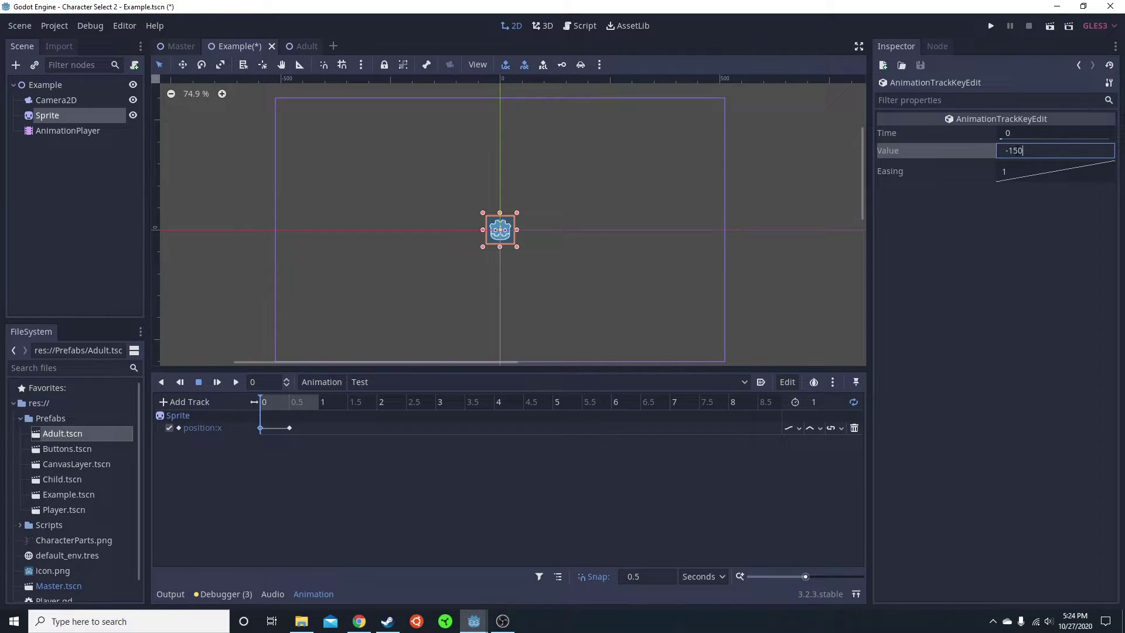
{"action": "left_click", "coordinate": [290, 427]}
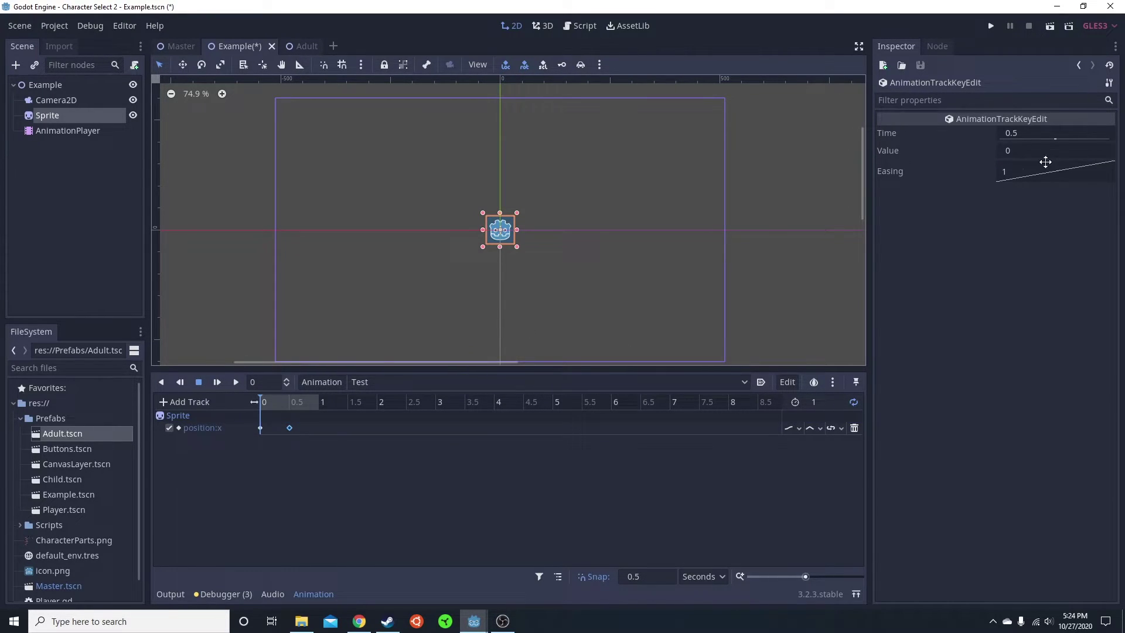
{"action": "left_click", "coordinate": [1038, 157]}
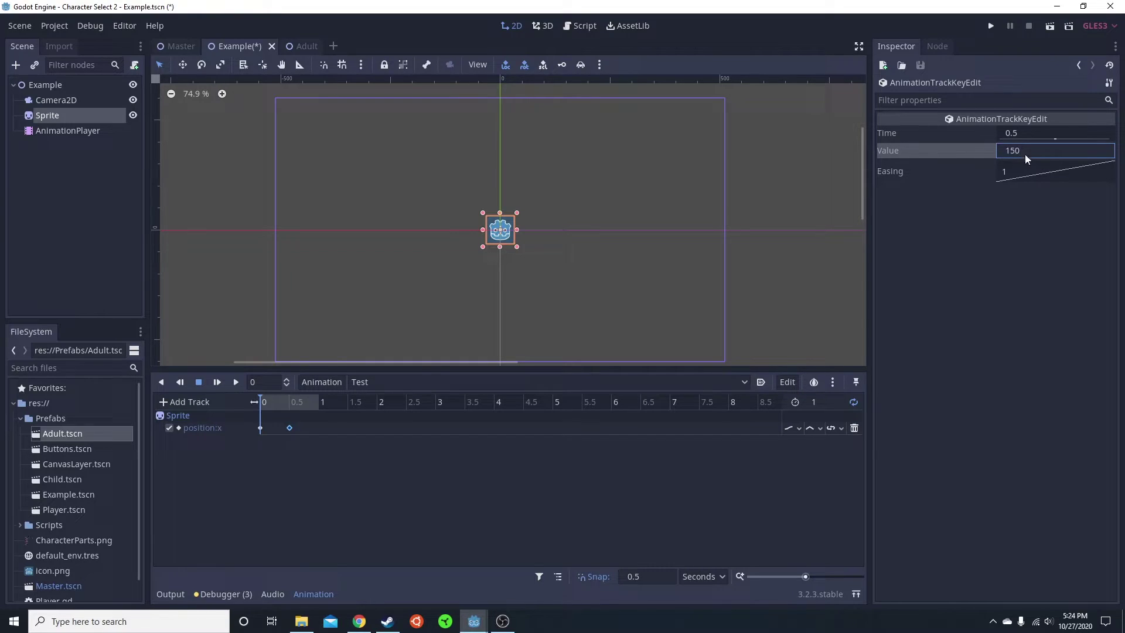
{"action": "key", "text": "Return"}
Play the Test animation and, while it runs, set the Sprite's Y position to 100 and then to -100
{"action": "left_click", "coordinate": [235, 382]}
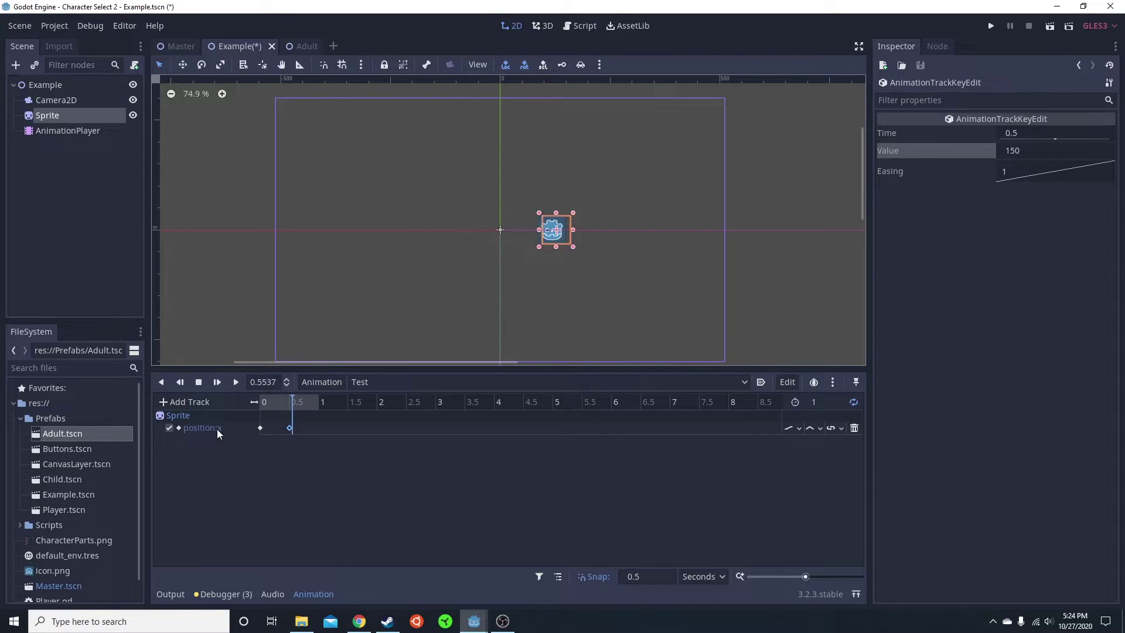
{"action": "left_click", "coordinate": [62, 115]}
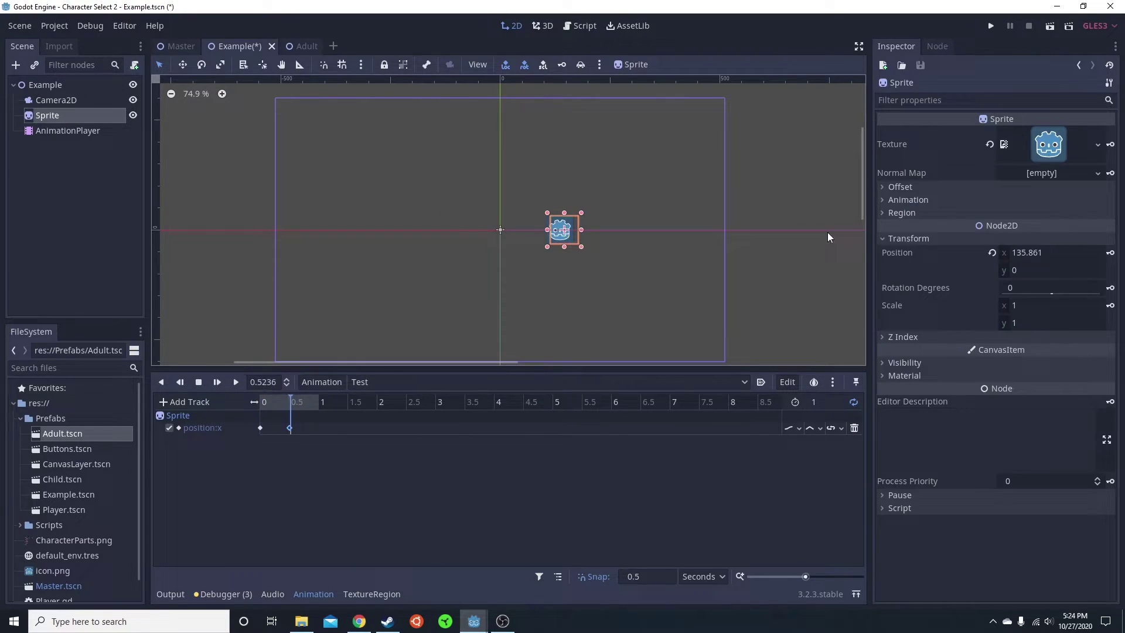
{"action": "left_click", "coordinate": [1029, 271]}
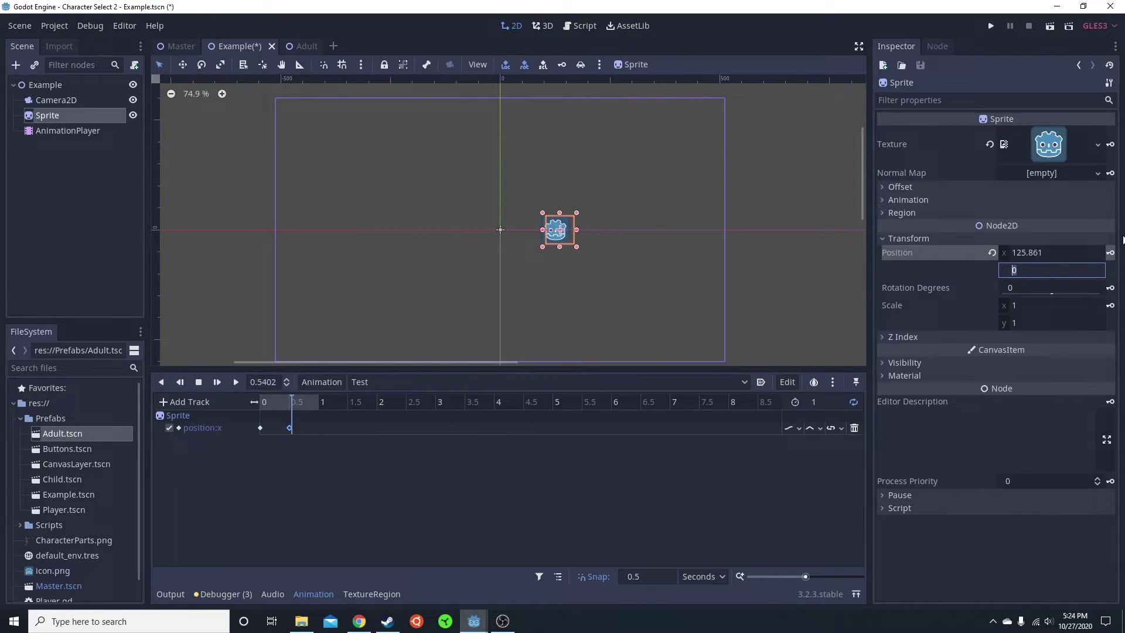
{"action": "left_click", "coordinate": [1053, 271]}
{"action": "key", "text": "BackSpace"}
{"action": "type", "text": "10"}
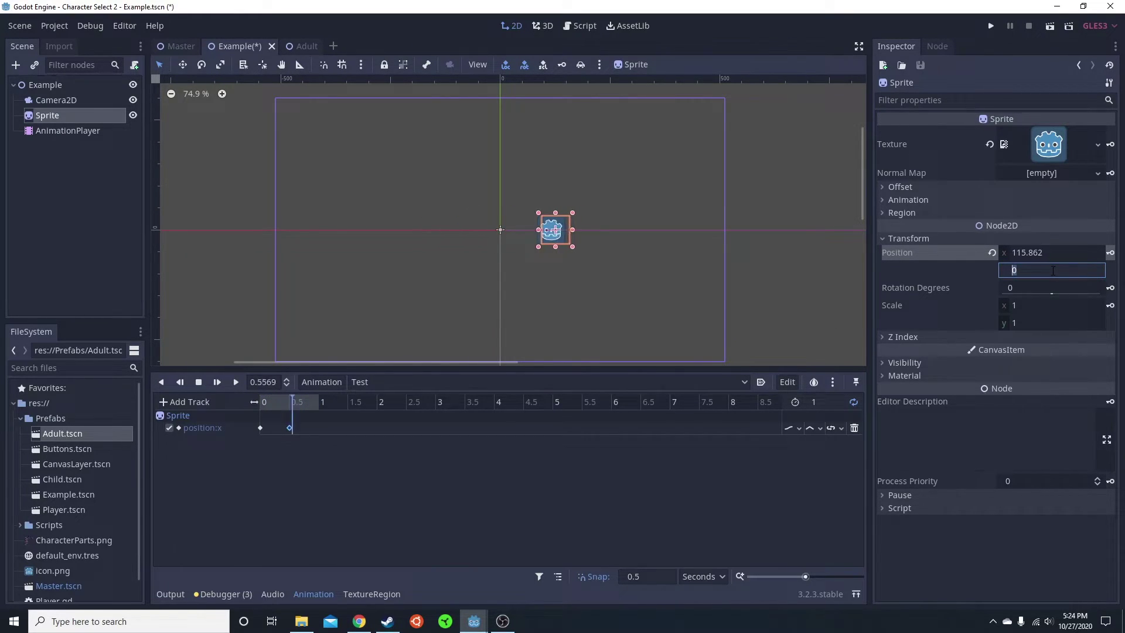
{"action": "type", "text": "0"}
{"action": "key", "text": "Return"}
{"action": "type", "text": "-"}
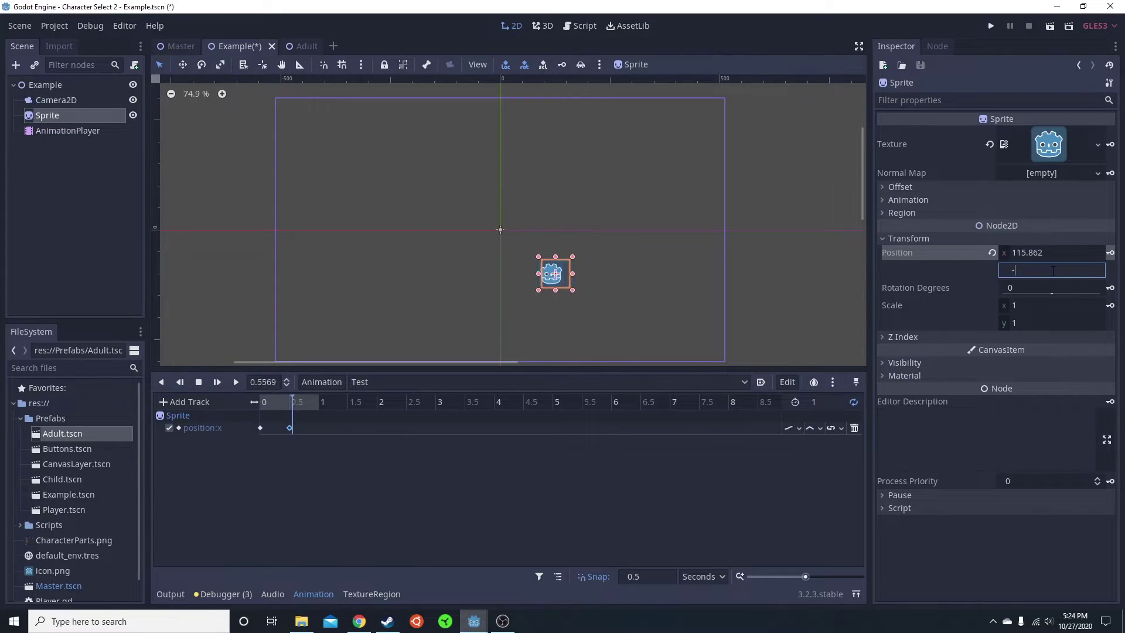
{"action": "type", "text": "100"}
{"action": "key", "text": "Return"}
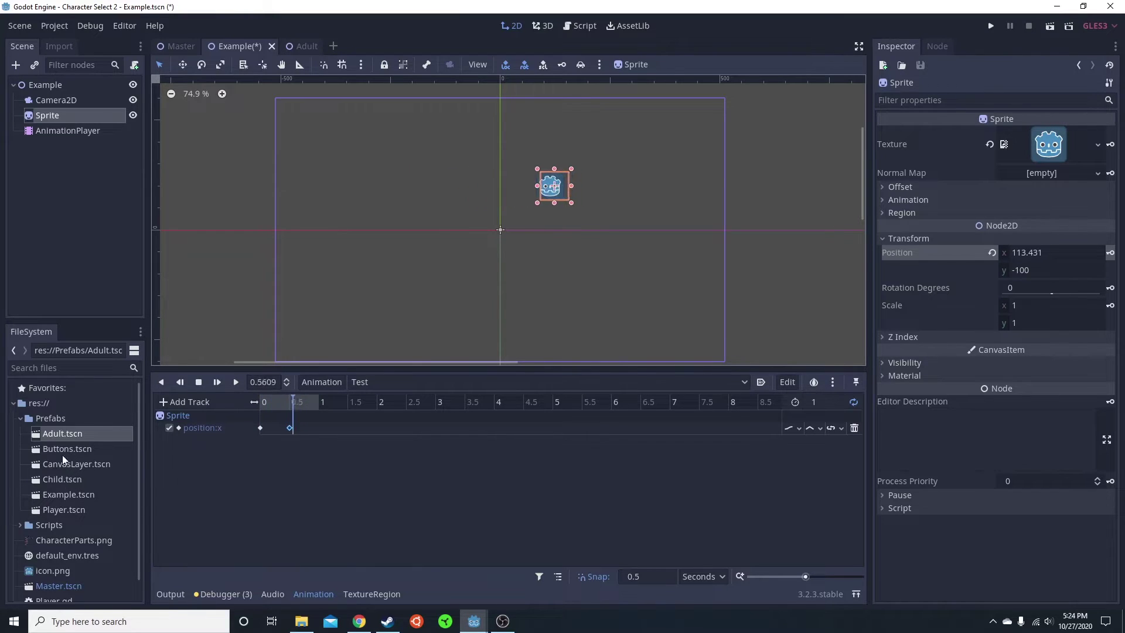
Open the Adult scene, preview its AnimationPlayer's Run and Idle animations, and inspect the first Body key of Idle
{"action": "double_click", "coordinate": [65, 432]}
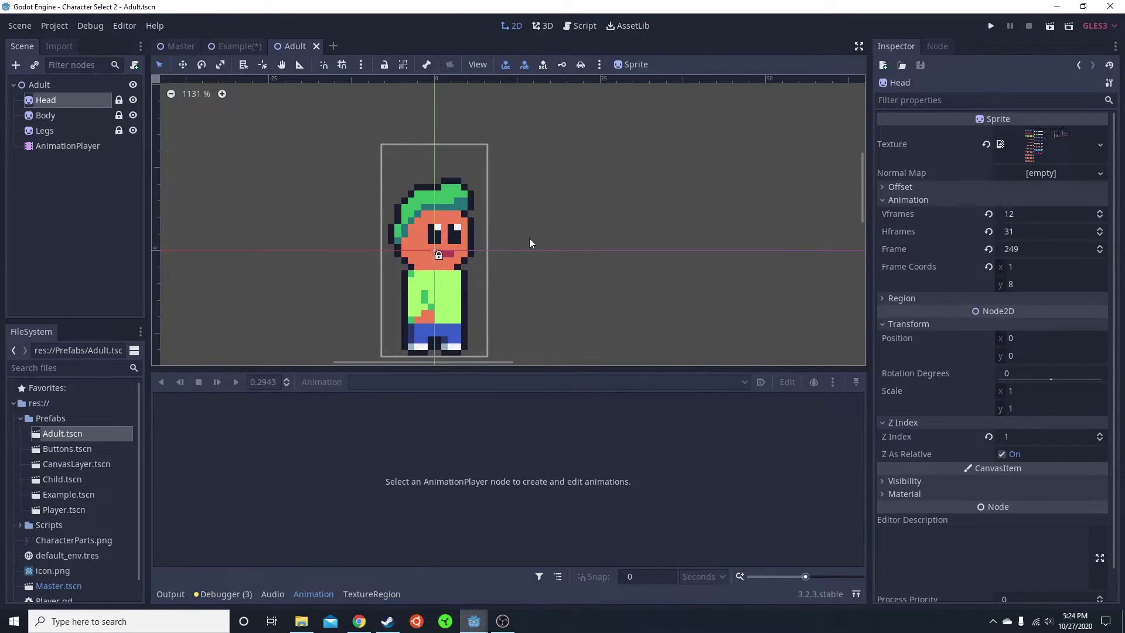
{"action": "left_click", "coordinate": [64, 146]}
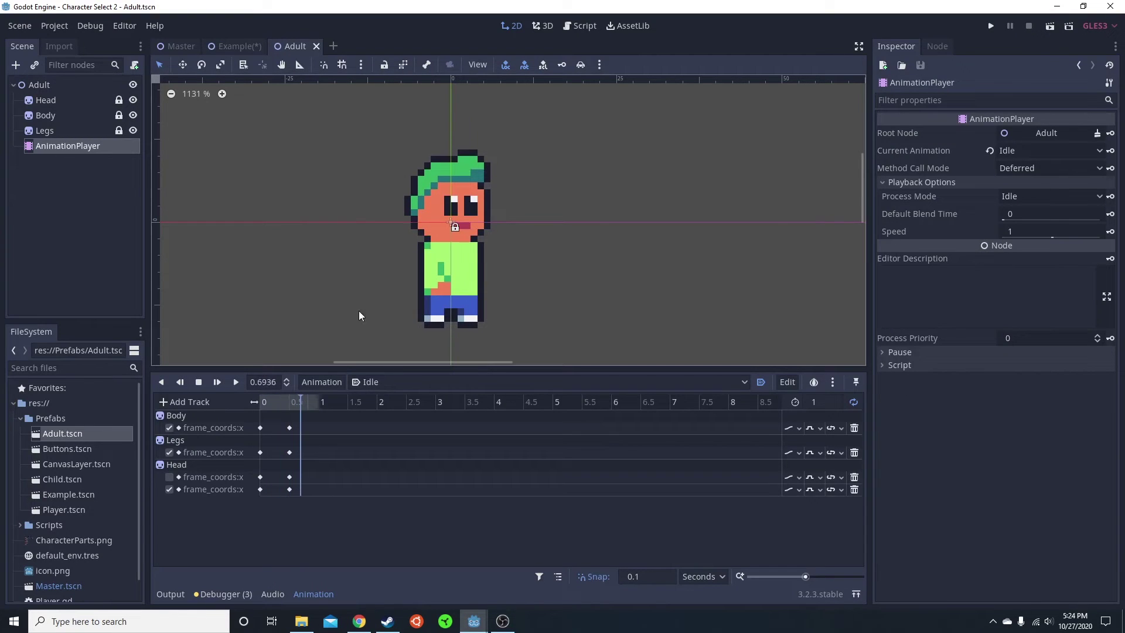
{"action": "left_click", "coordinate": [393, 413]}
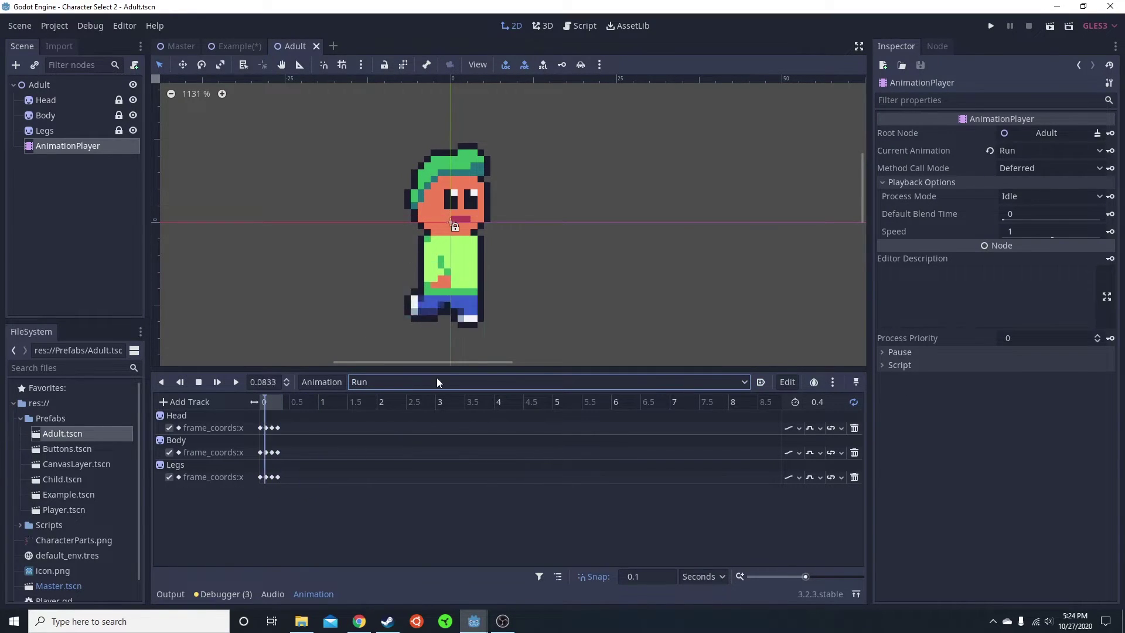
{"action": "left_click", "coordinate": [414, 382]}
{"action": "left_click", "coordinate": [385, 400]}
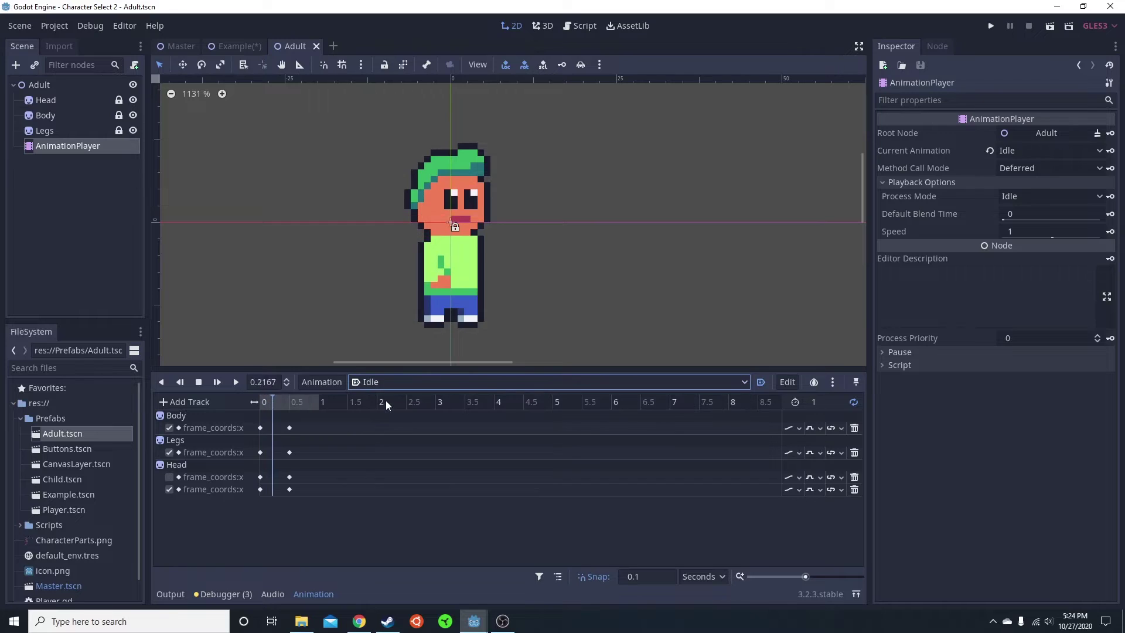
{"action": "left_click", "coordinate": [198, 382]}
{"action": "left_click", "coordinate": [261, 427]}
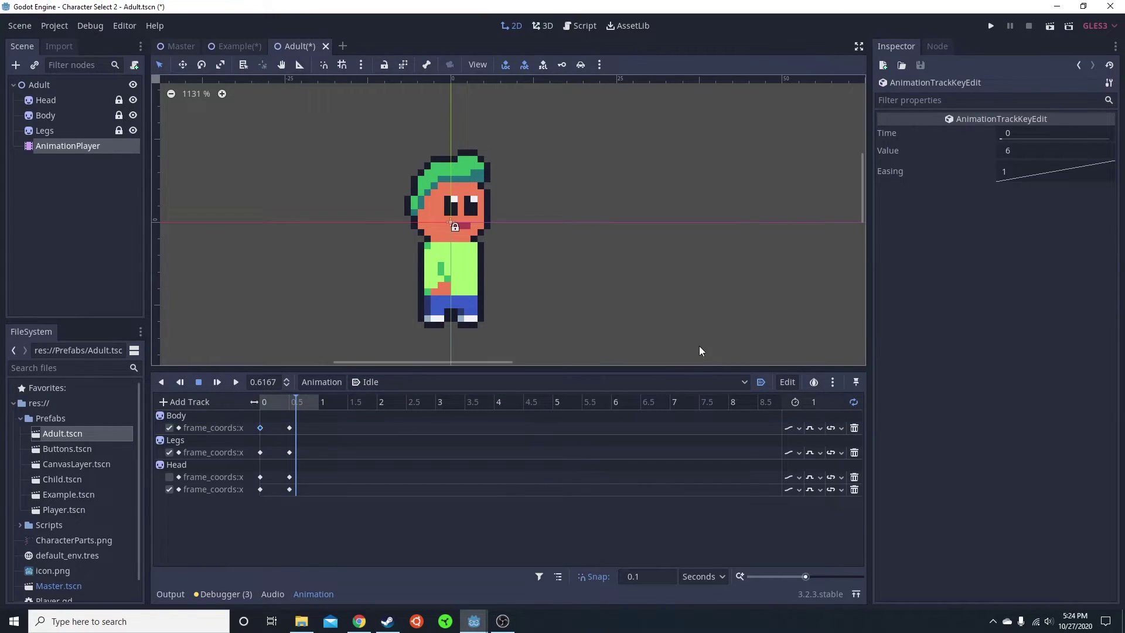
Delete the Head's disabled duplicate frame_coords:x track and set the Head's Frame Coords Y to 9
{"action": "left_click", "coordinate": [54, 100]}
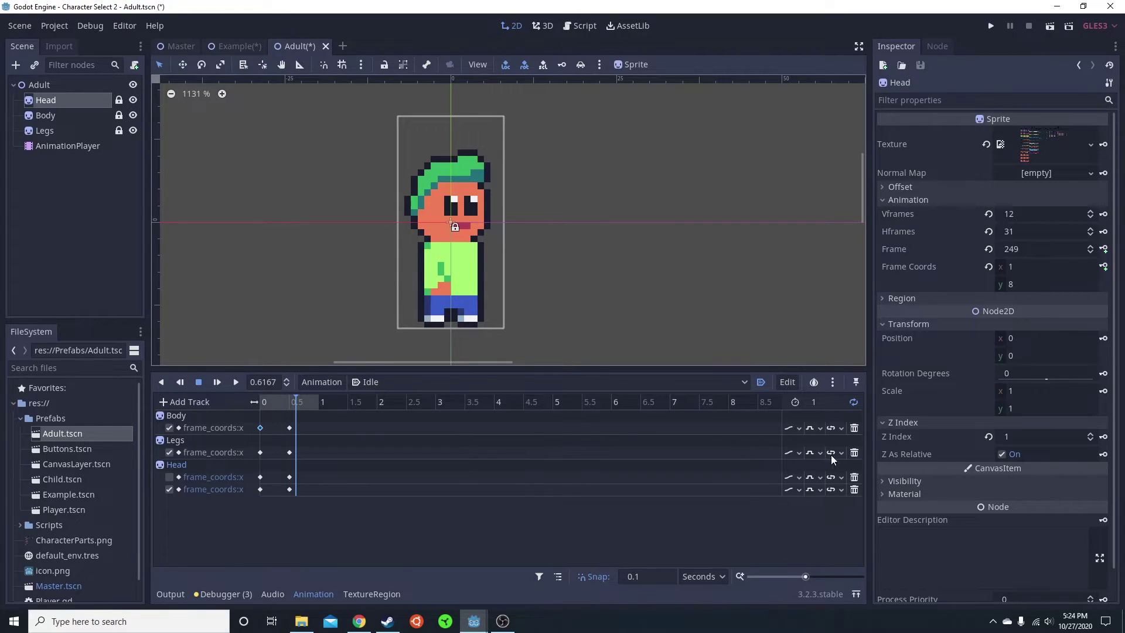
{"action": "left_click", "coordinate": [853, 477]}
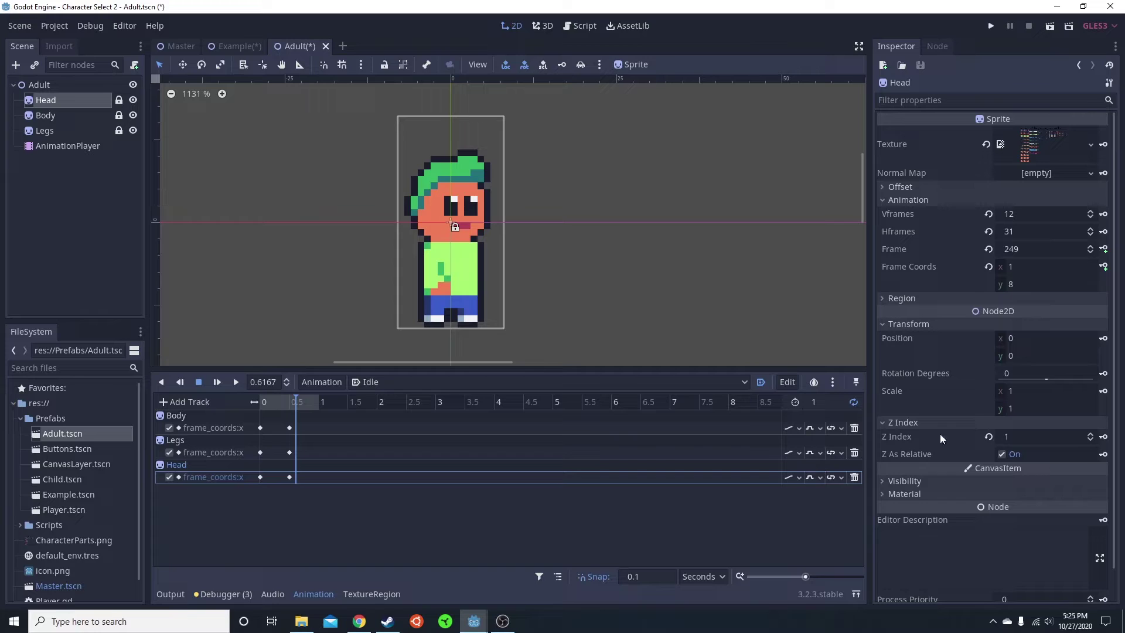
{"action": "left_click", "coordinate": [1023, 286]}
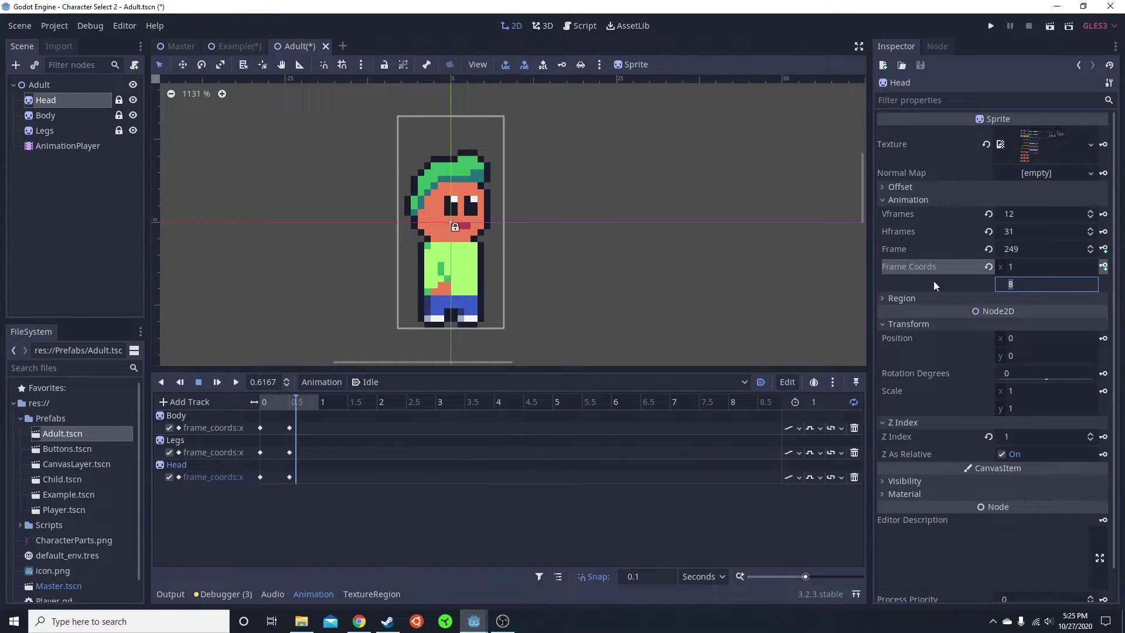
{"action": "type", "text": "9"}
{"action": "key", "text": "Return"}
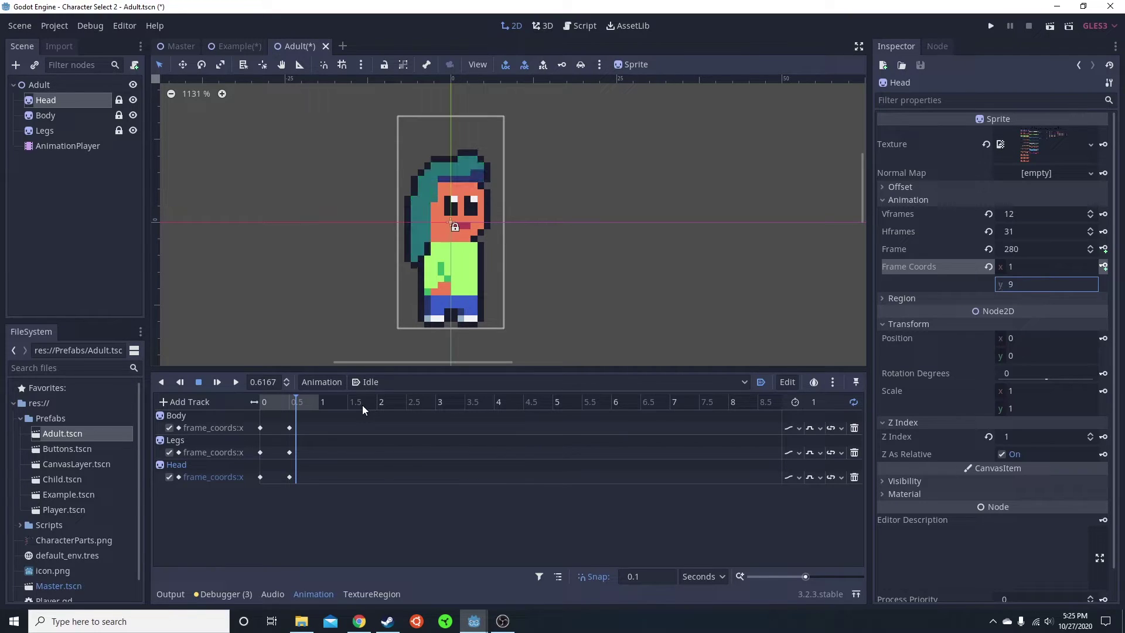
Play the Idle animation and, while it runs, set the Head's Frame Coords Y to 10 and then to 11
{"action": "left_click", "coordinate": [236, 383]}
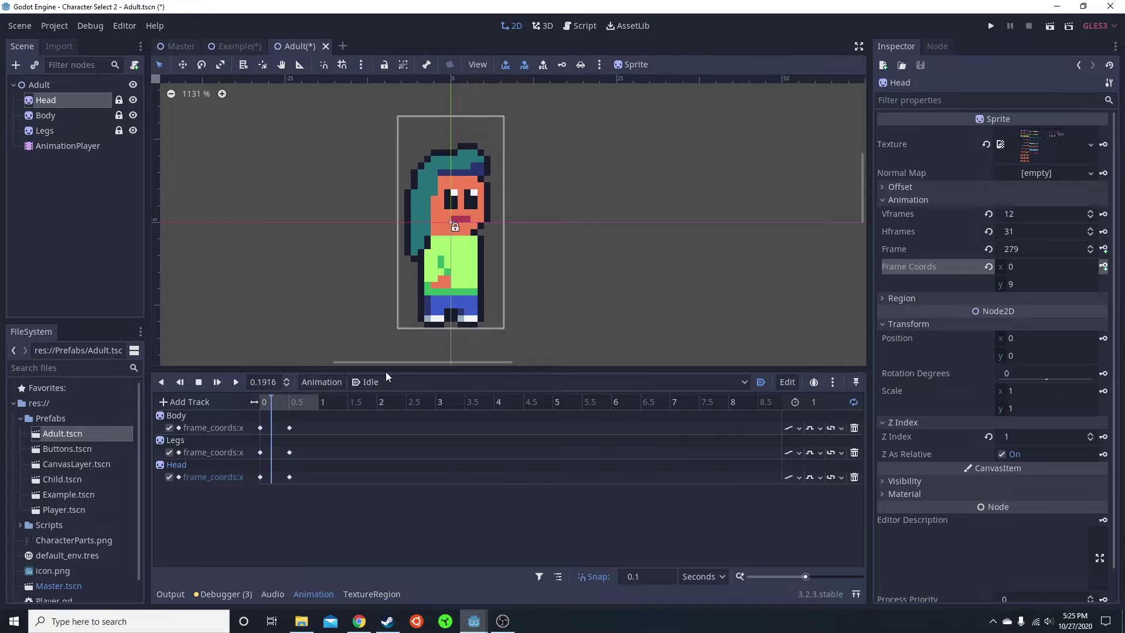
{"action": "left_click", "coordinate": [1049, 284]}
{"action": "type", "text": "10"}
{"action": "key", "text": "Return"}
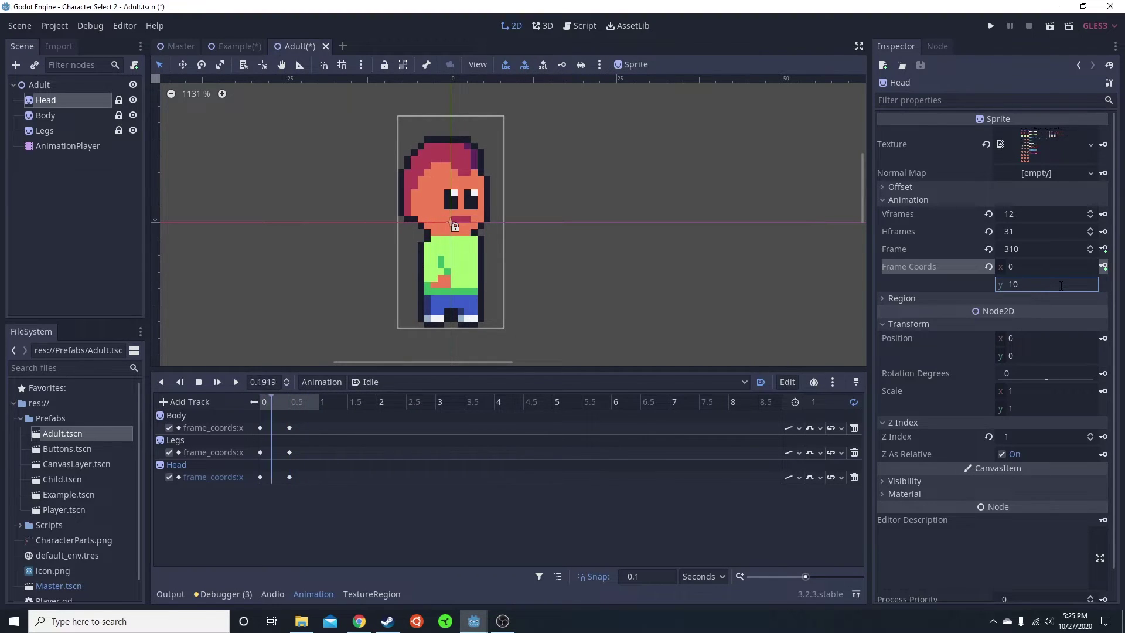
{"action": "type", "text": "11"}
{"action": "key", "text": "Return"}
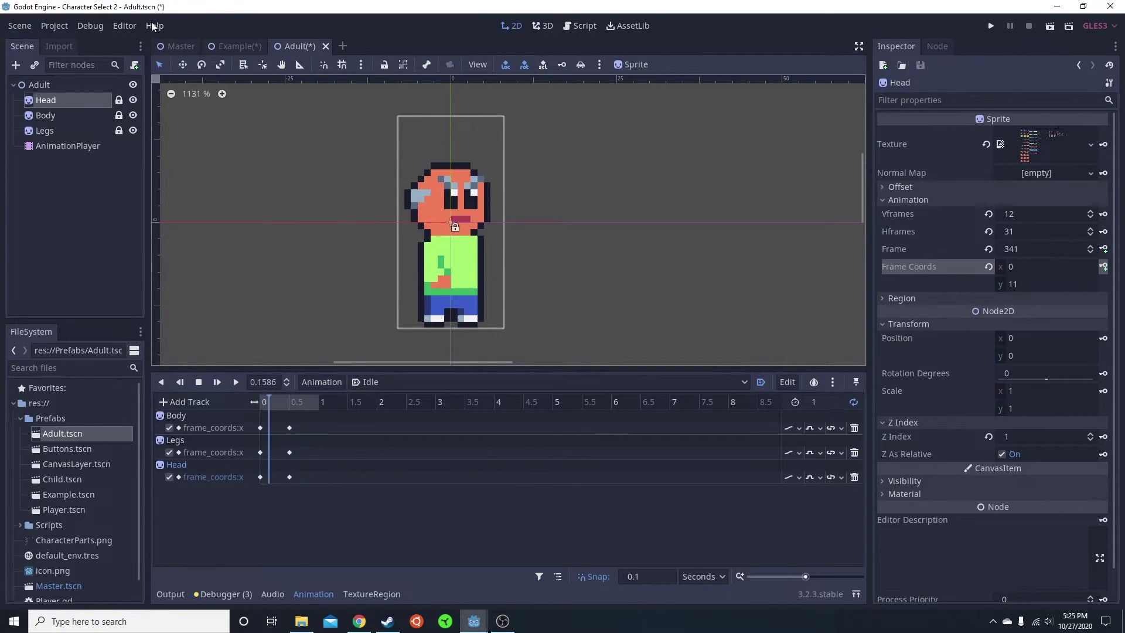
View the character parts sheet in the Master scene and return to the Adult scene
{"action": "left_click", "coordinate": [172, 45]}
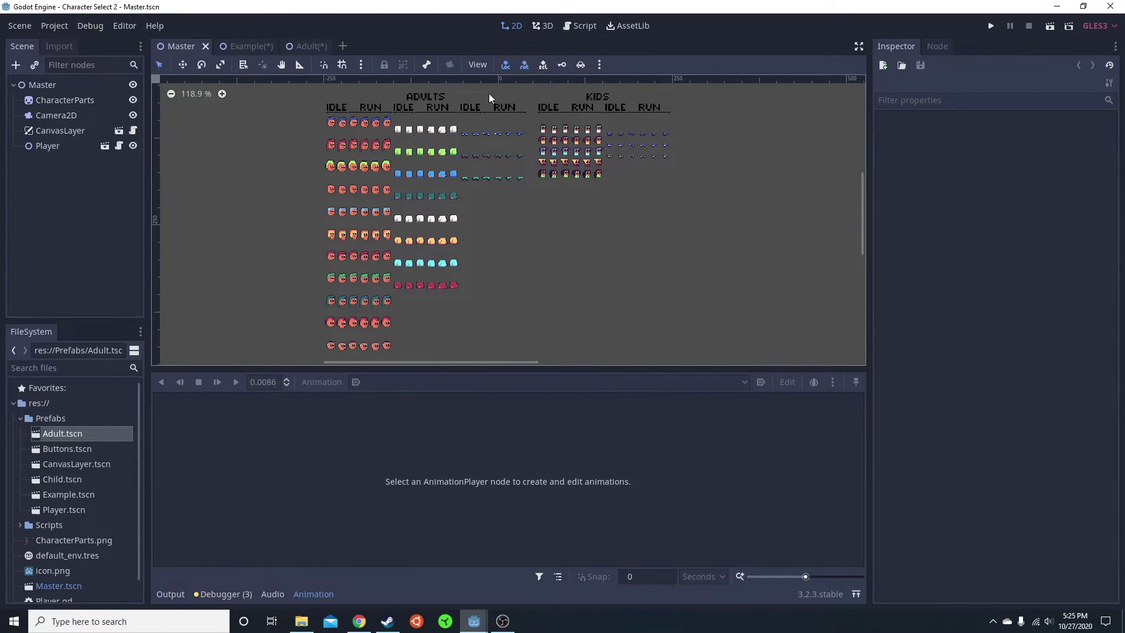
{"action": "left_click", "coordinate": [304, 46]}
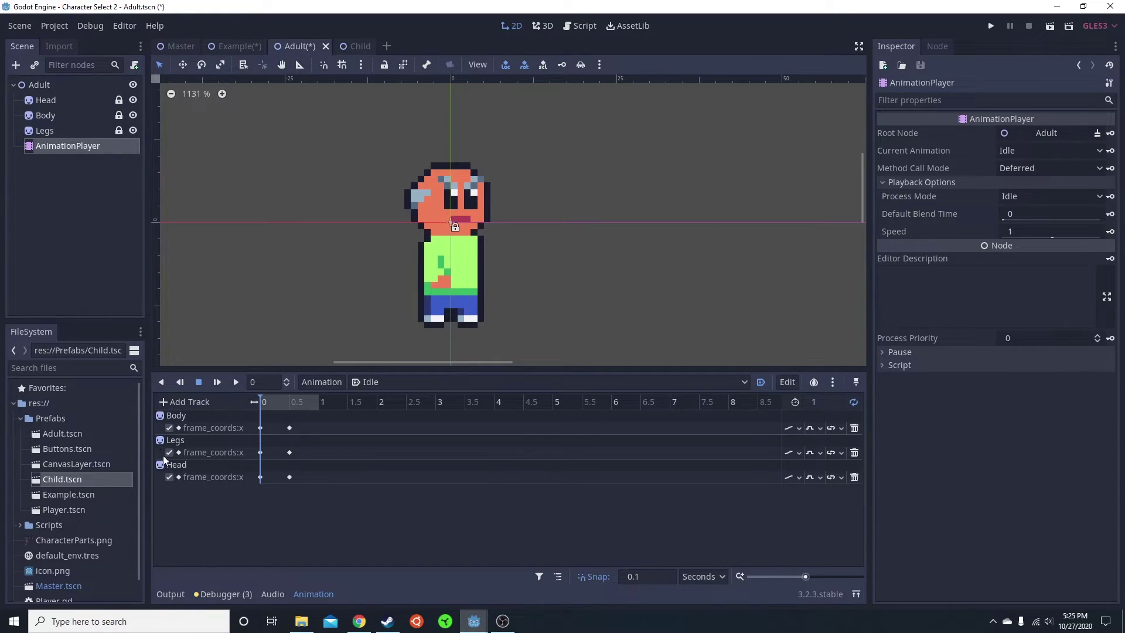
Disable the Head's frame_coords:x track in the Idle animation and play the animation
{"action": "left_click", "coordinate": [169, 477]}
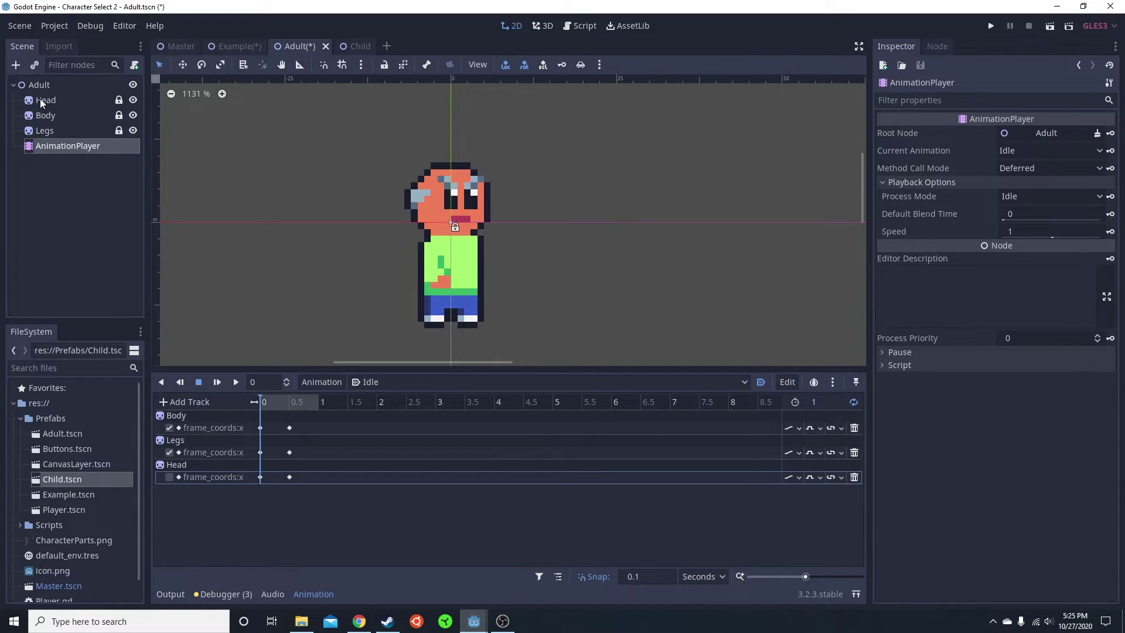
{"action": "left_click", "coordinate": [235, 381]}
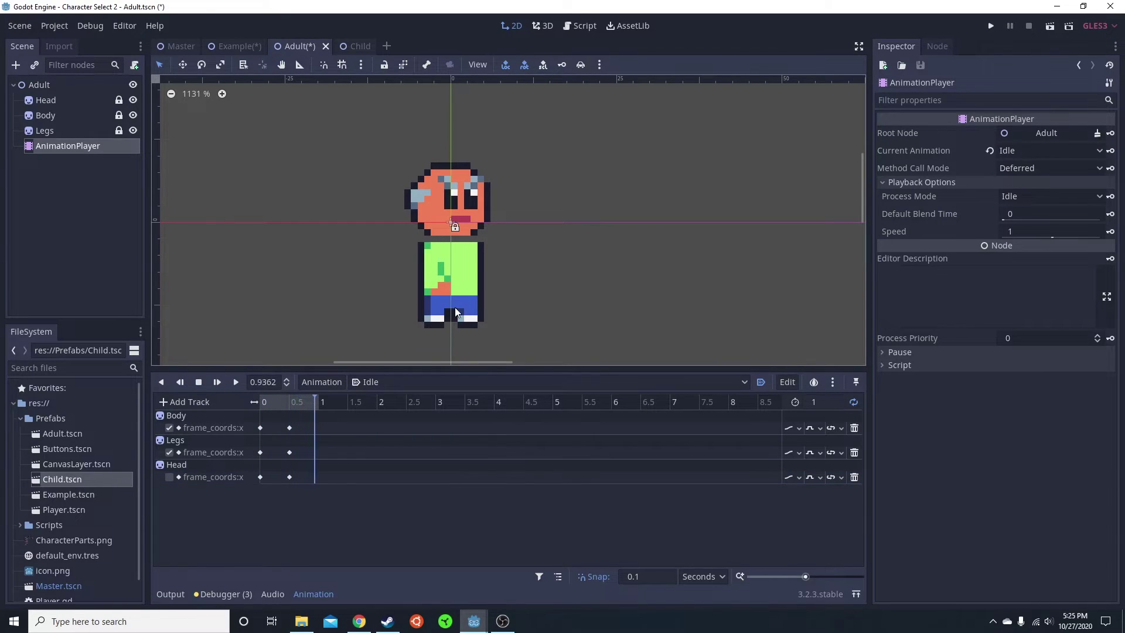
{"action": "right_click", "coordinate": [59, 99]}
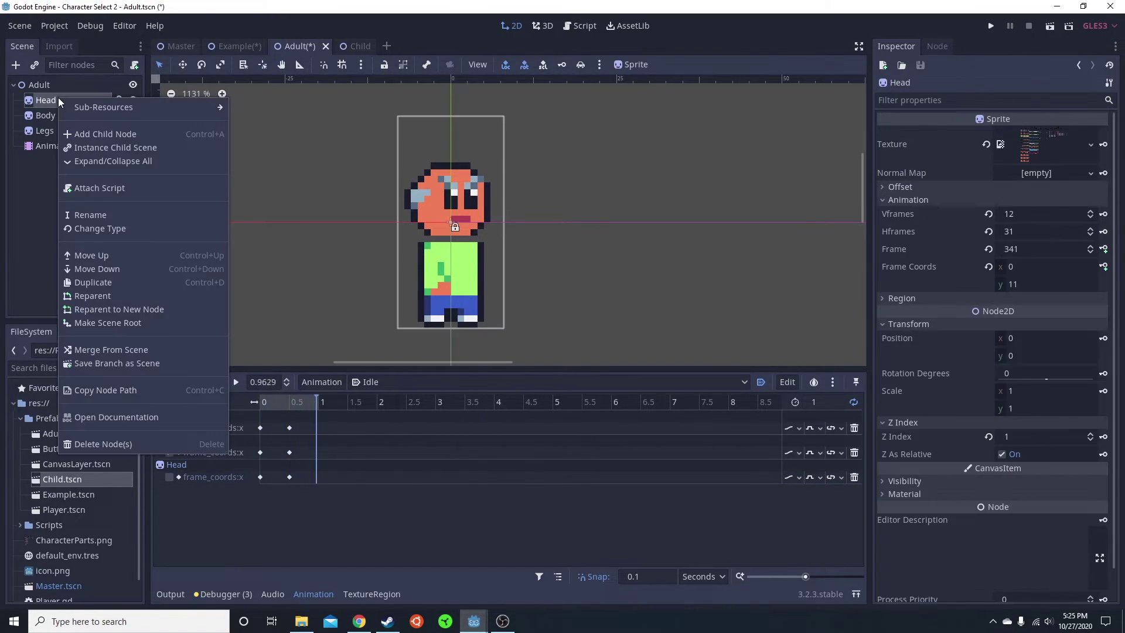
{"action": "left_click", "coordinate": [302, 240]}
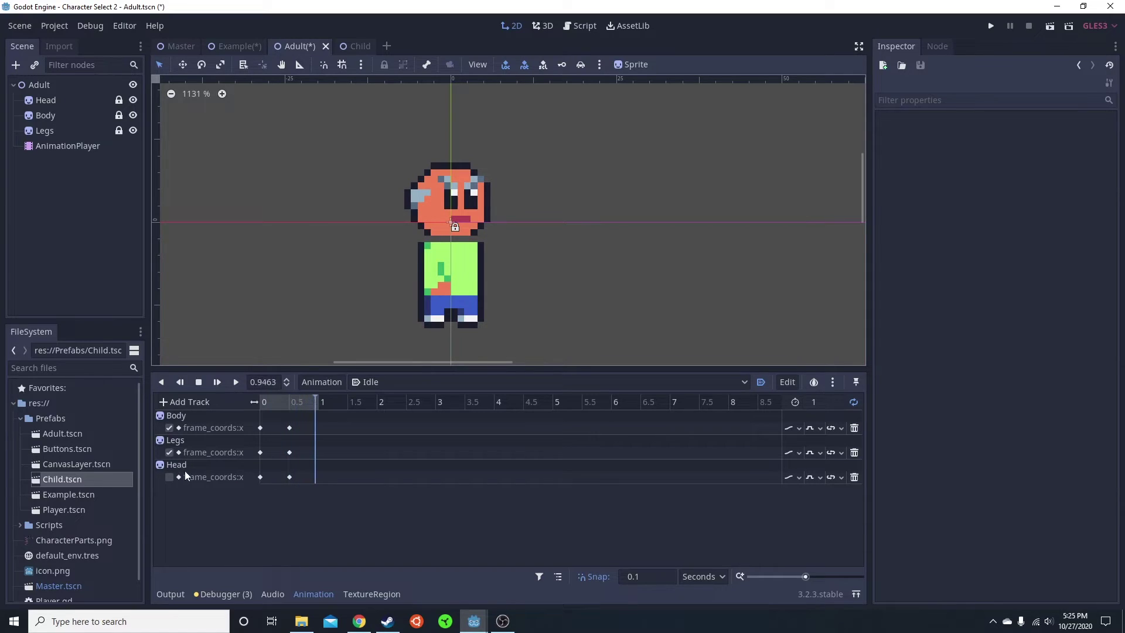
Add a property track for the Head's frame_coords to the Idle animation and restrict its path to the x component (:x)
{"action": "left_click", "coordinate": [169, 401]}
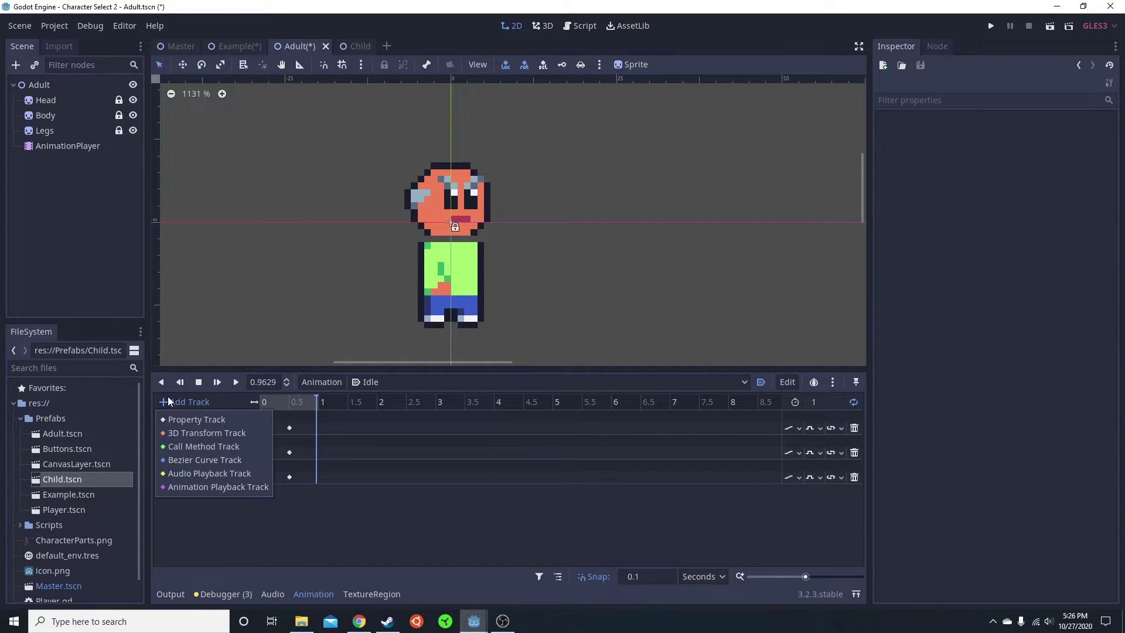
{"action": "left_click", "coordinate": [176, 421]}
{"action": "double_click", "coordinate": [196, 137]}
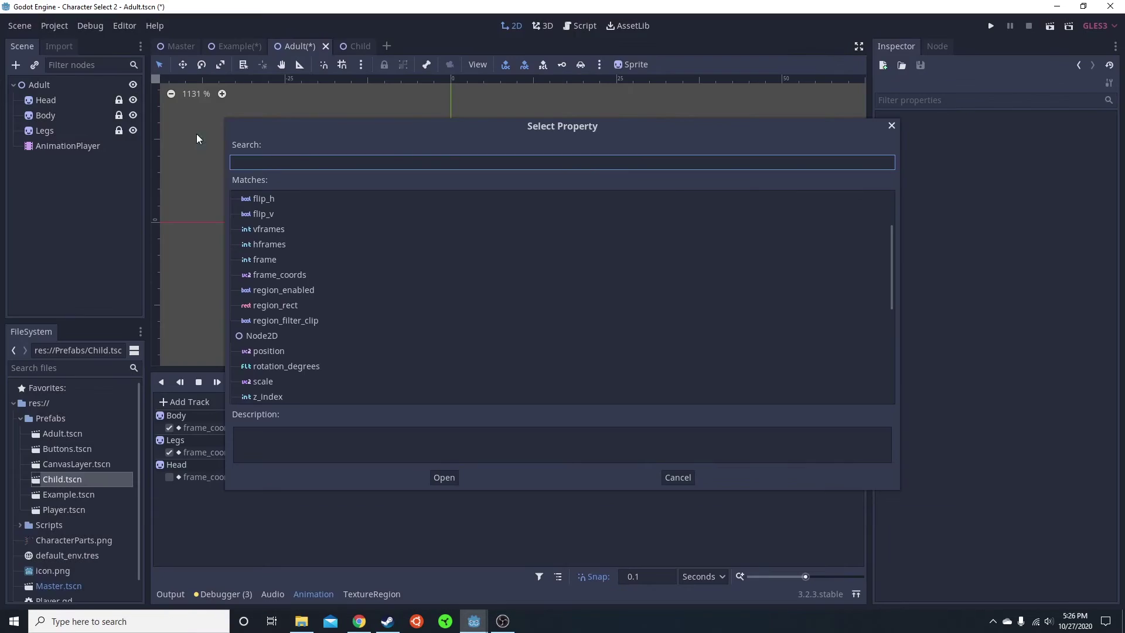
{"action": "scroll", "coordinate": [313, 287], "scroll_direction": "up", "scroll_amount": 3}
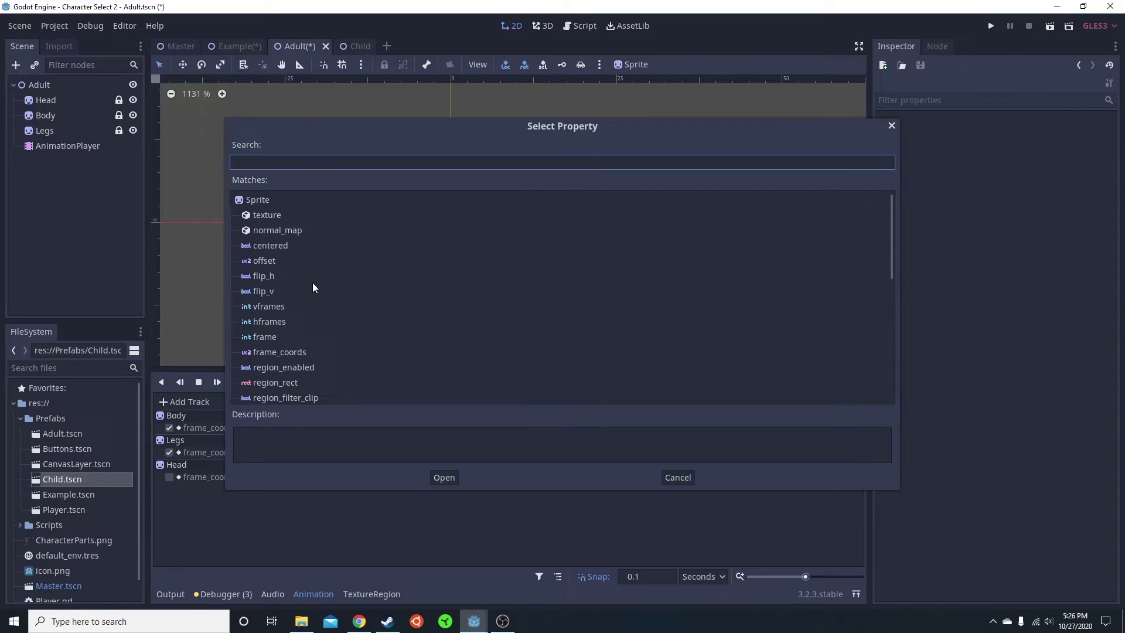
{"action": "double_click", "coordinate": [282, 354]}
{"action": "double_click", "coordinate": [247, 494]}
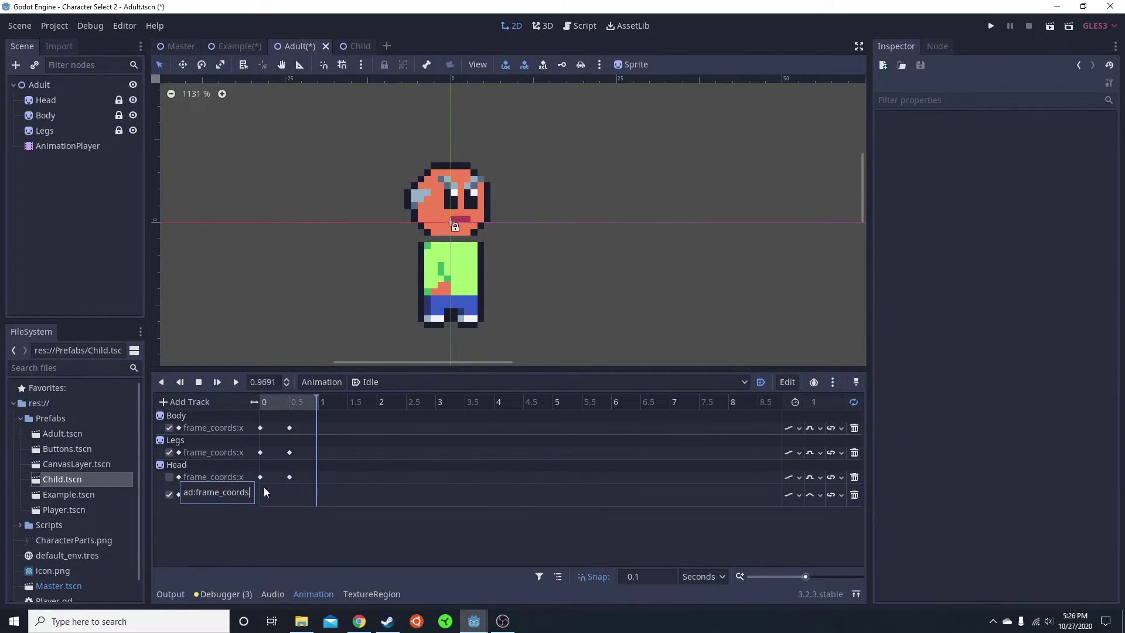
{"action": "type", "text": ":x"}
{"action": "key", "text": "Return"}
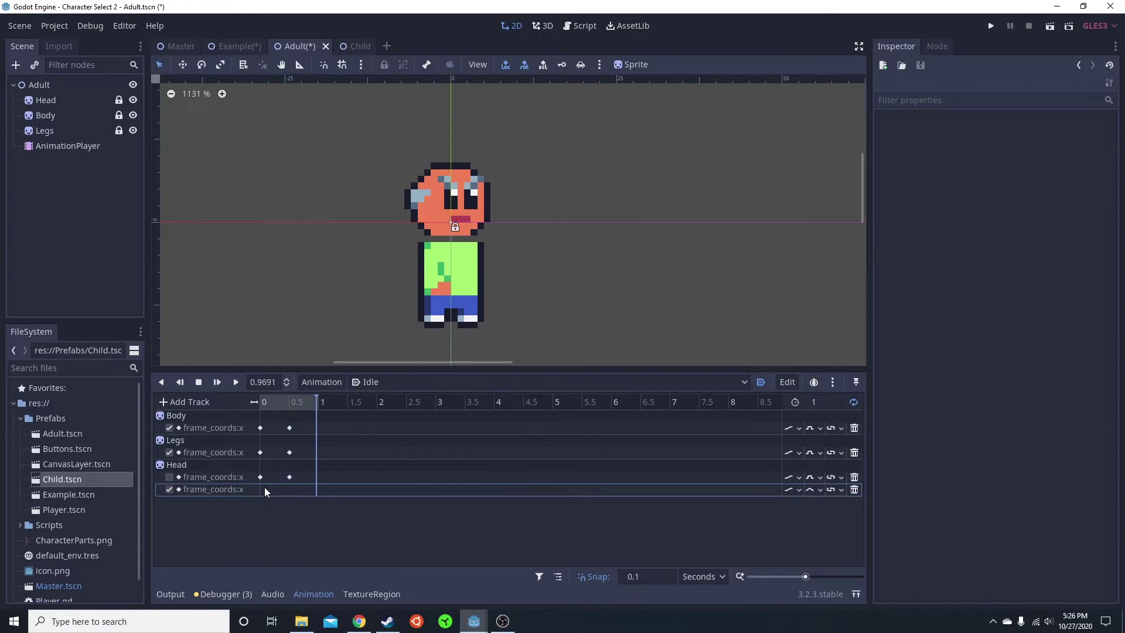
Insert keys at 0 and 0.5 seconds on the Head's new frame_coords:x track
{"action": "right_click", "coordinate": [261, 487]}
{"action": "left_click", "coordinate": [281, 497]}
{"action": "left_click", "coordinate": [260, 490]}
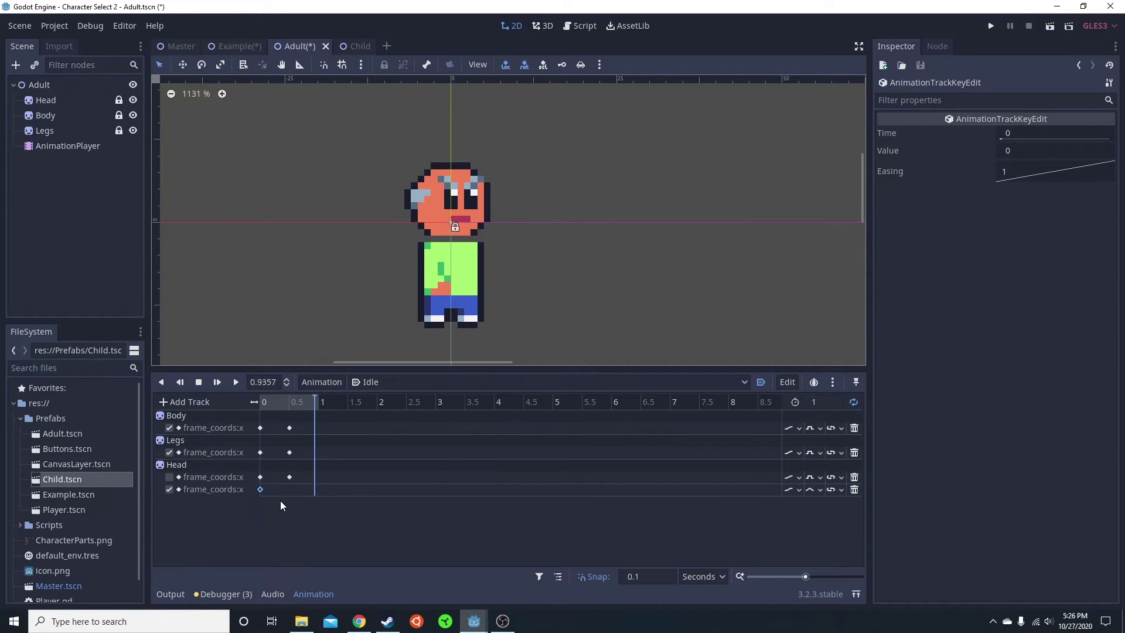
{"action": "right_click", "coordinate": [291, 490]}
{"action": "left_click", "coordinate": [296, 497]}
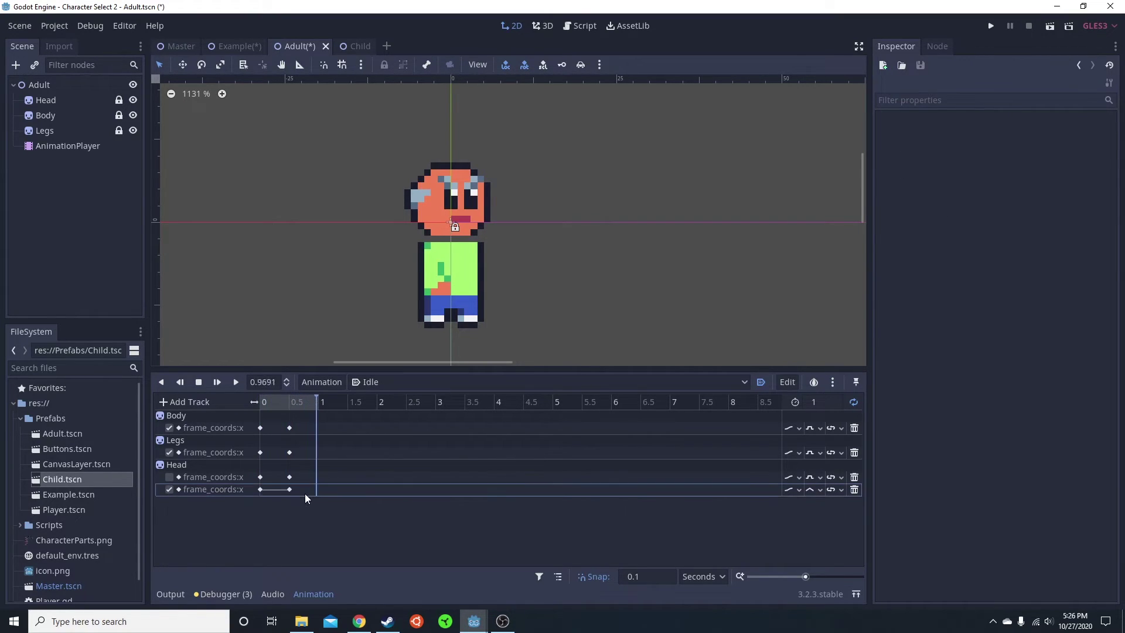
Set the value of the new Head track's 0.5-second key to 1 and the track's interpolation to Nearest
{"action": "left_click", "coordinate": [290, 490]}
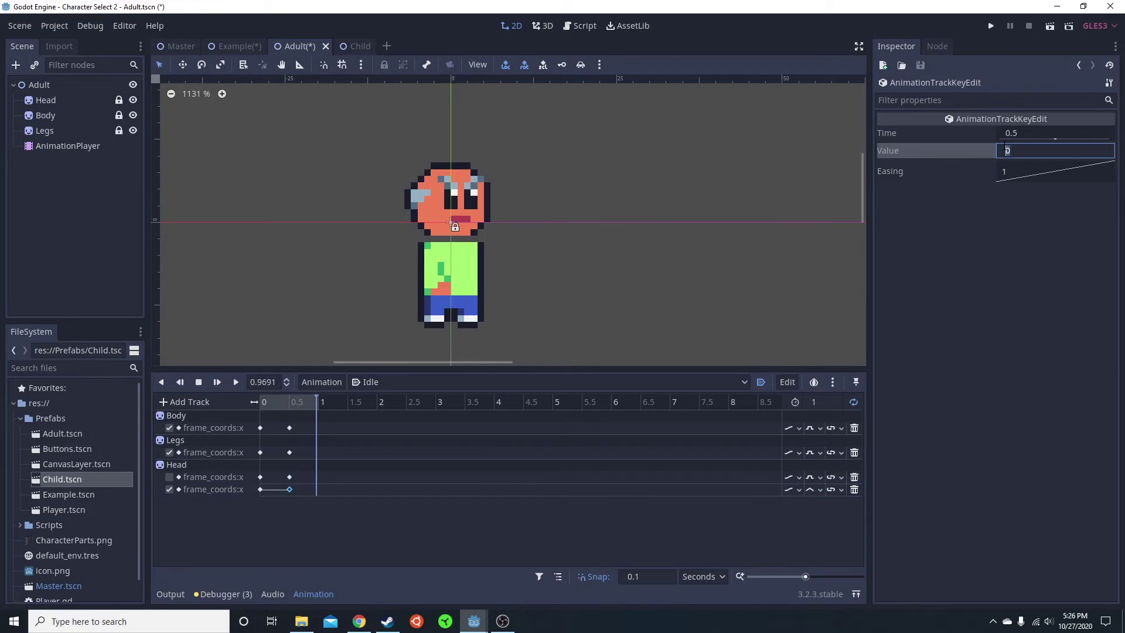
{"action": "left_click", "coordinate": [1032, 151]}
{"action": "type", "text": "1"}
{"action": "left_click", "coordinate": [452, 522]}
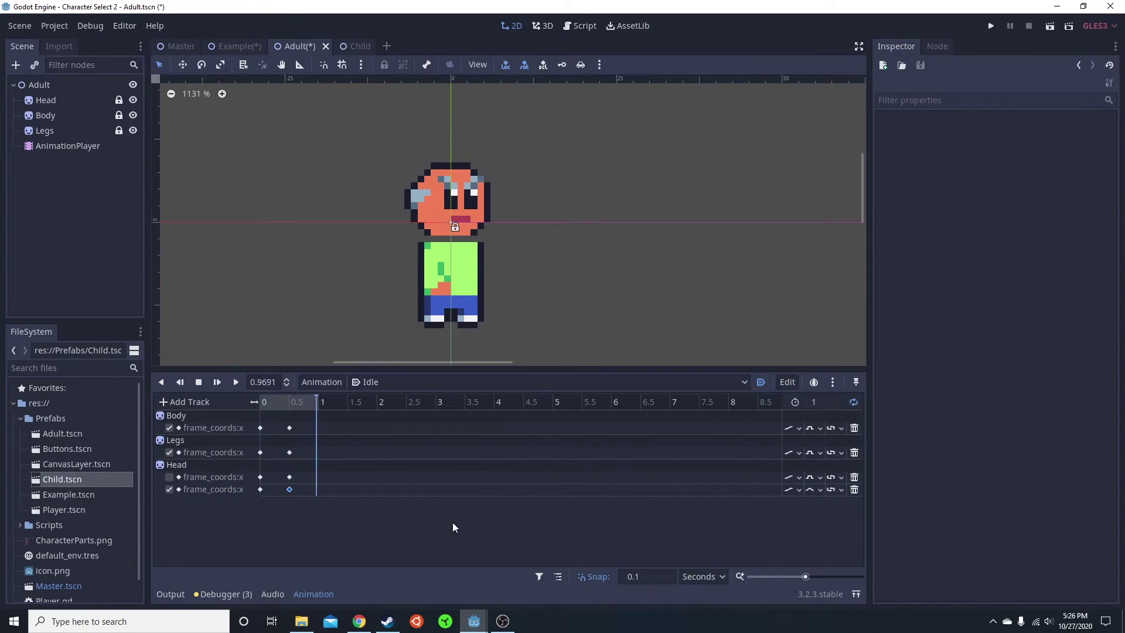
{"action": "left_click", "coordinate": [822, 490]}
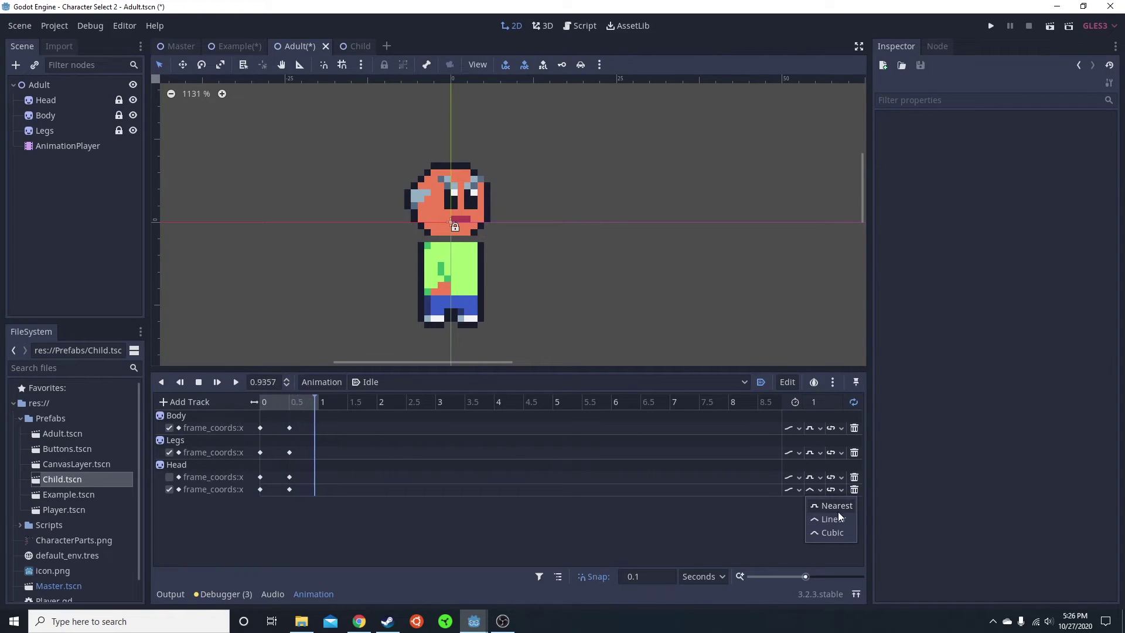
{"action": "left_click", "coordinate": [837, 506]}
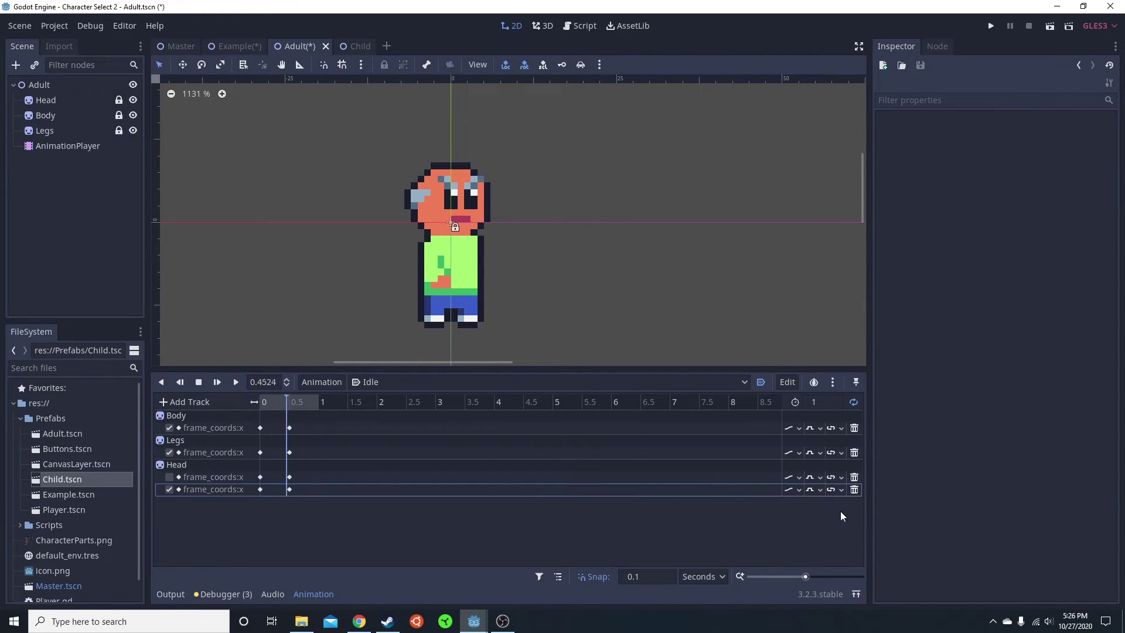
Try Discrete update mode and Linear interpolation on the Head's new track, and return it to Continuous and Nearest
{"action": "left_click", "coordinate": [797, 491]}
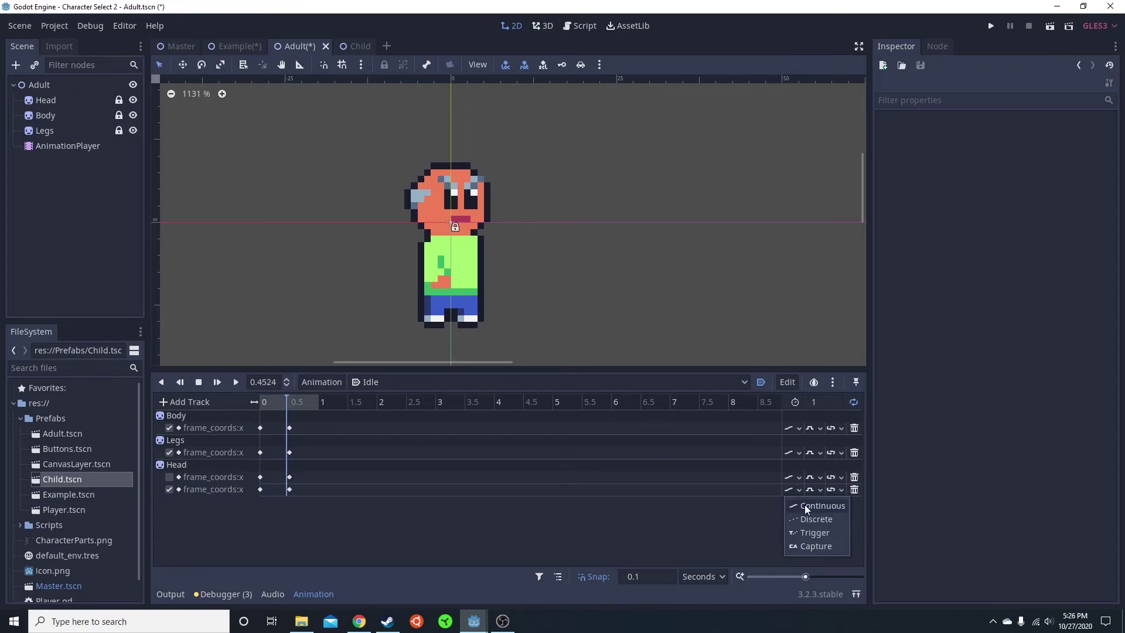
{"action": "left_click", "coordinate": [806, 519]}
{"action": "left_click", "coordinate": [820, 492]}
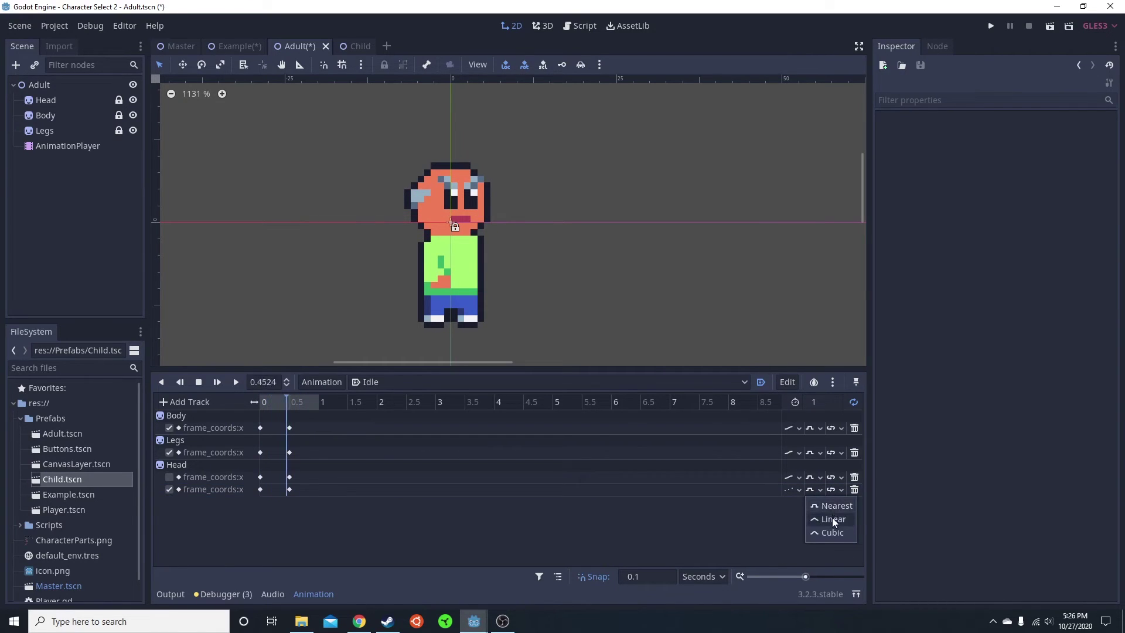
{"action": "left_click", "coordinate": [831, 518]}
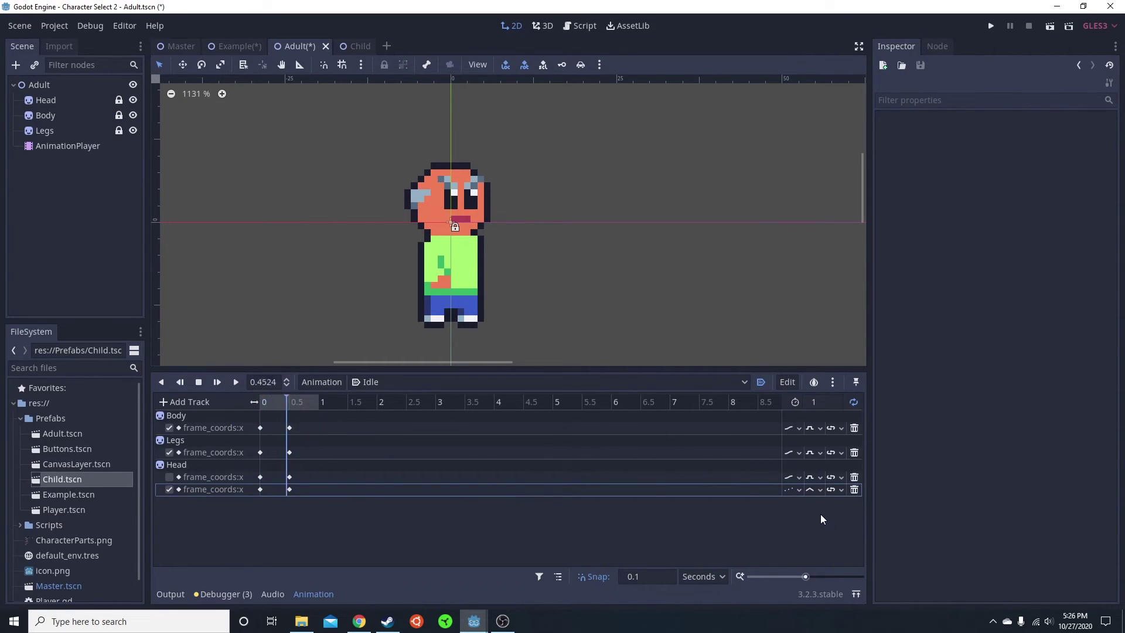
{"action": "left_click", "coordinate": [799, 491]}
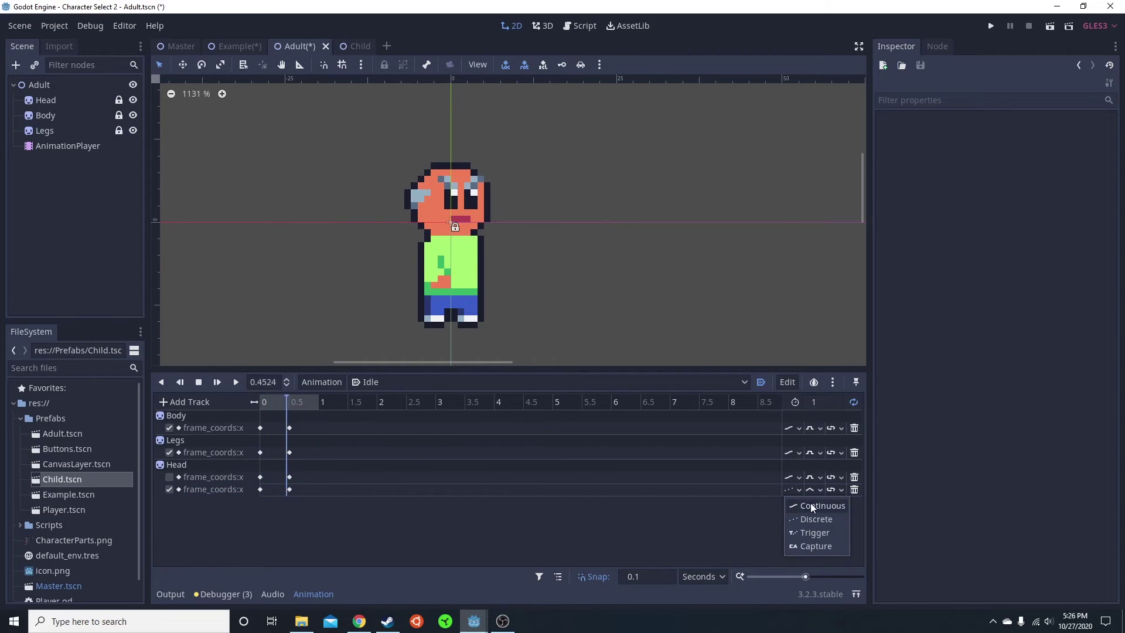
{"action": "left_click", "coordinate": [812, 505]}
{"action": "left_click", "coordinate": [821, 491]}
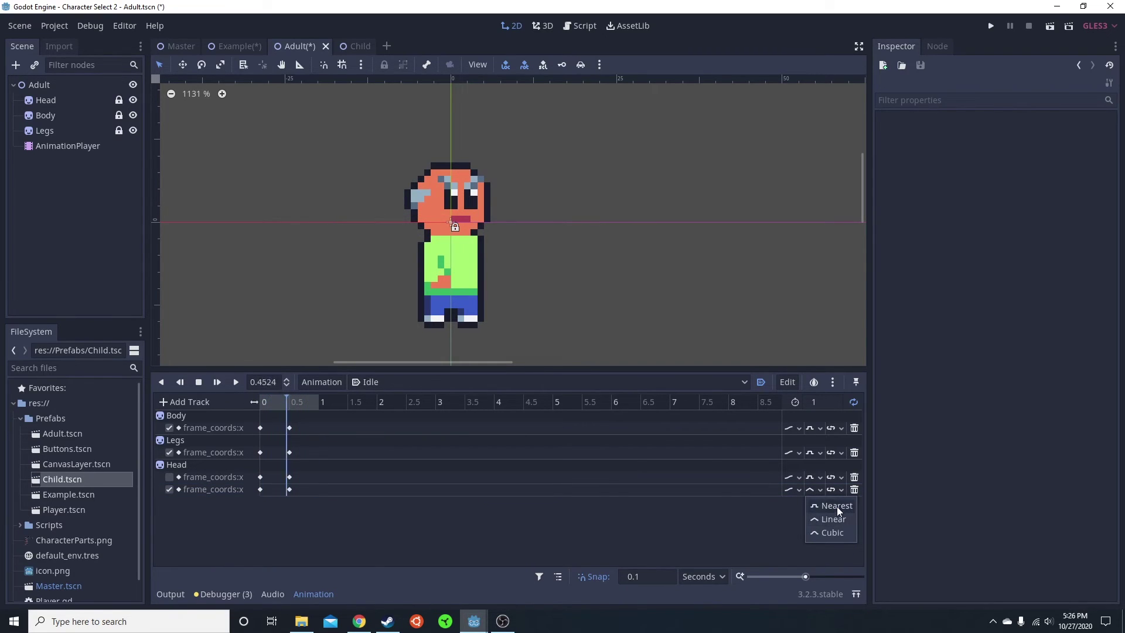
{"action": "left_click", "coordinate": [837, 507]}
Delete the Head's disabled frame_coords:x track from the Idle animation
{"action": "left_click", "coordinate": [857, 476]}
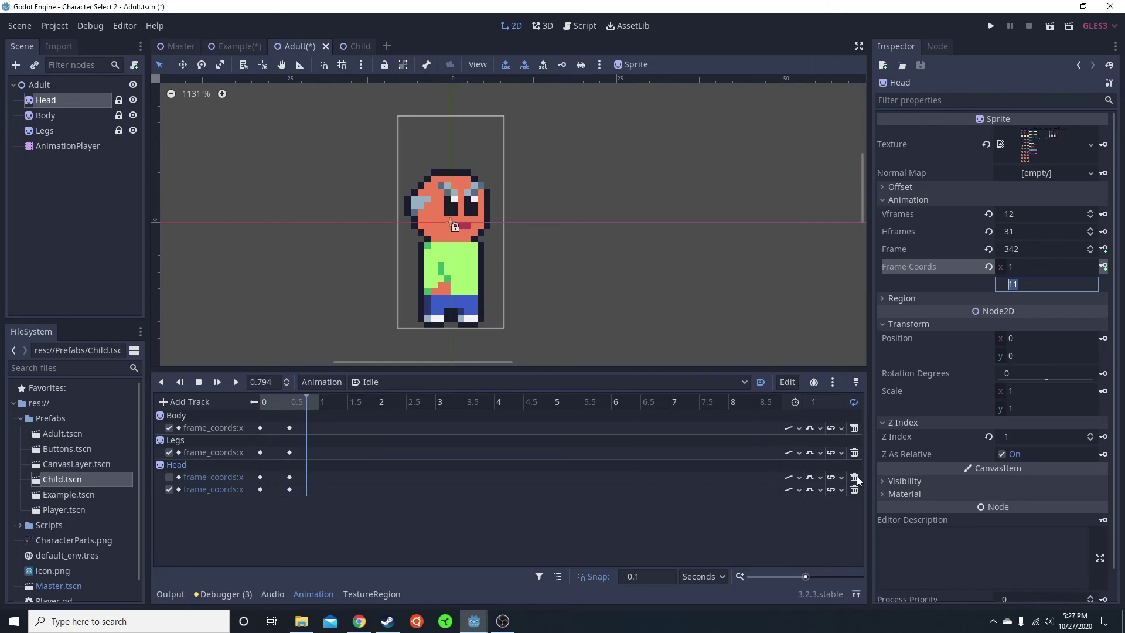